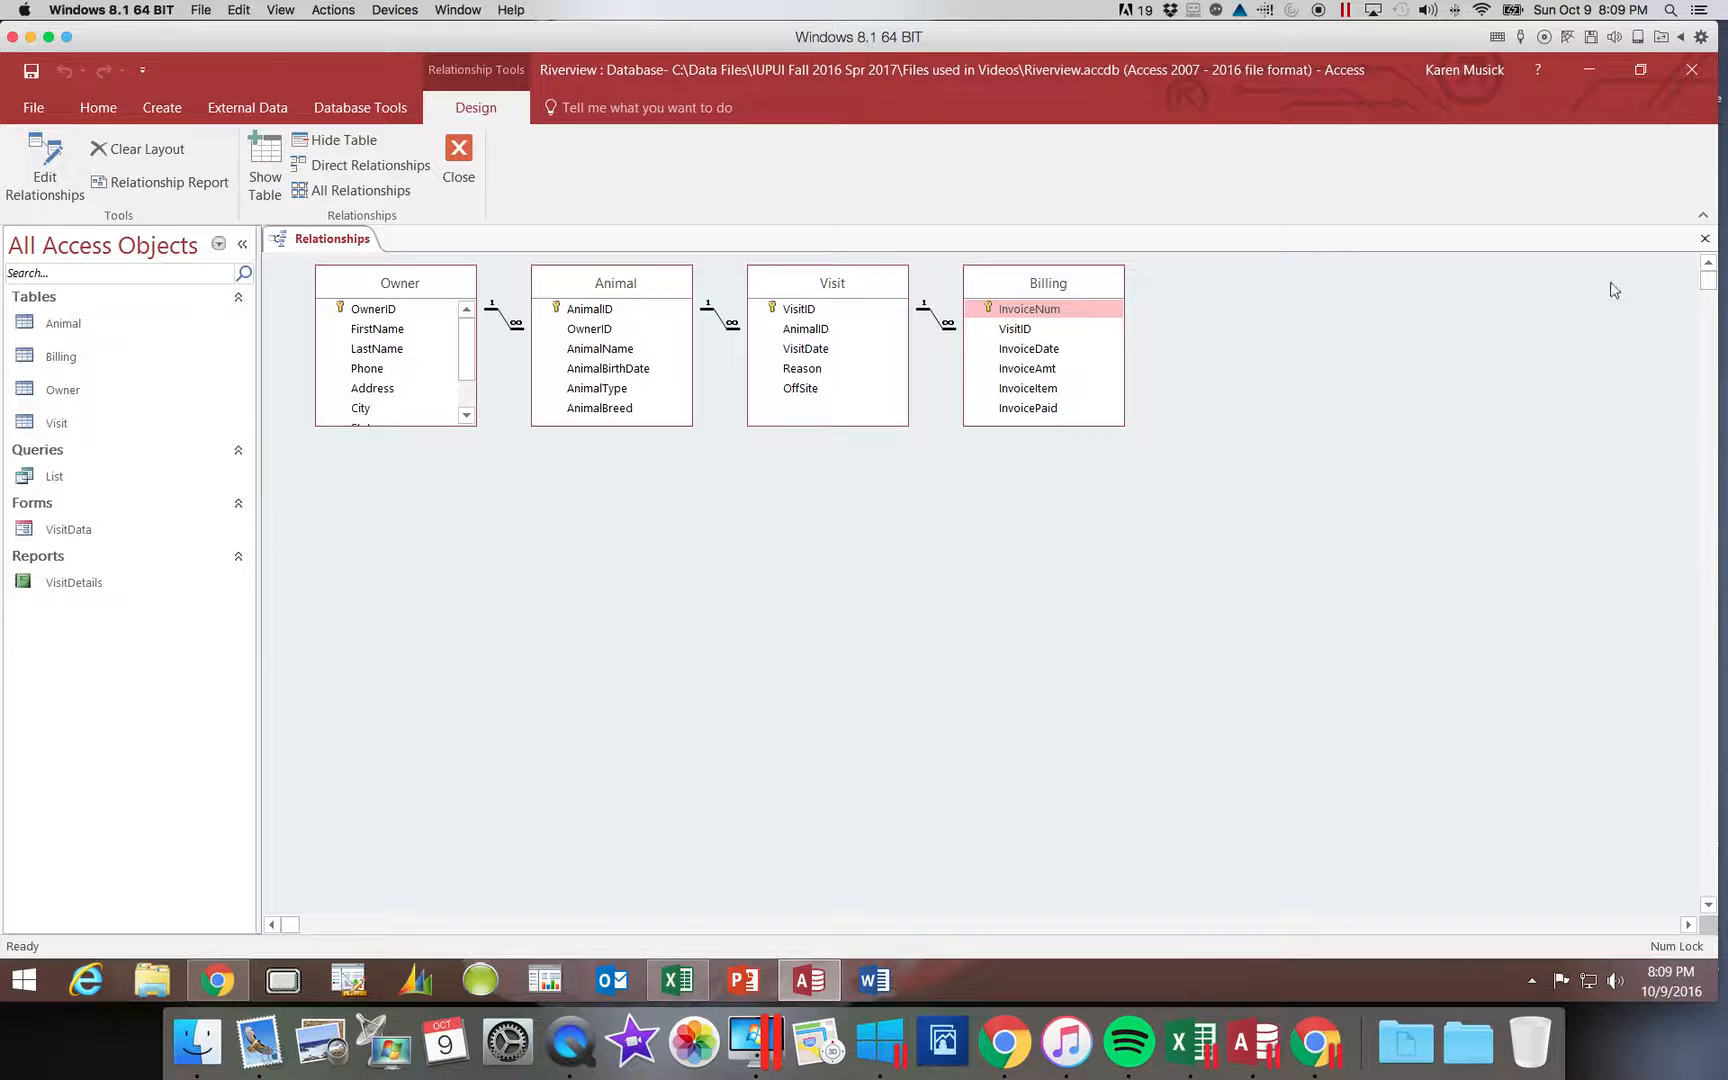
Step: Close the Relationships diagram, reopen and close it again, then open the Owner table
click(1706, 242)
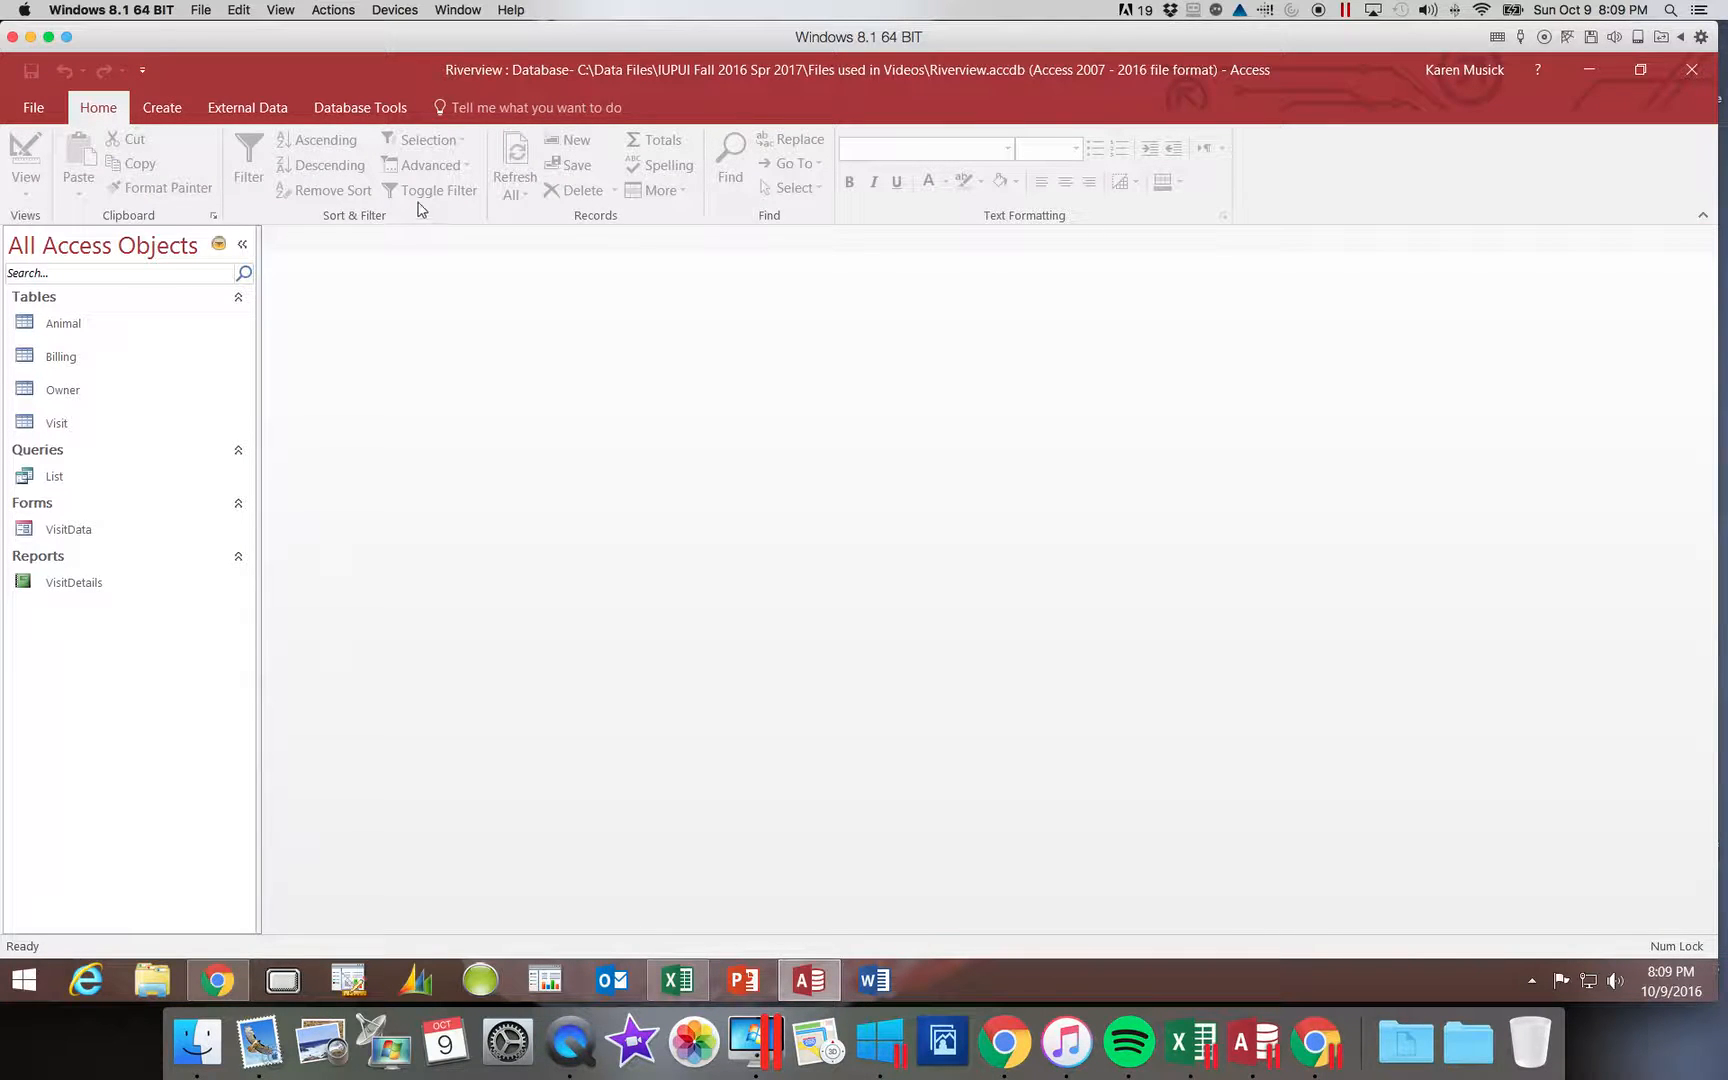
click(367, 115)
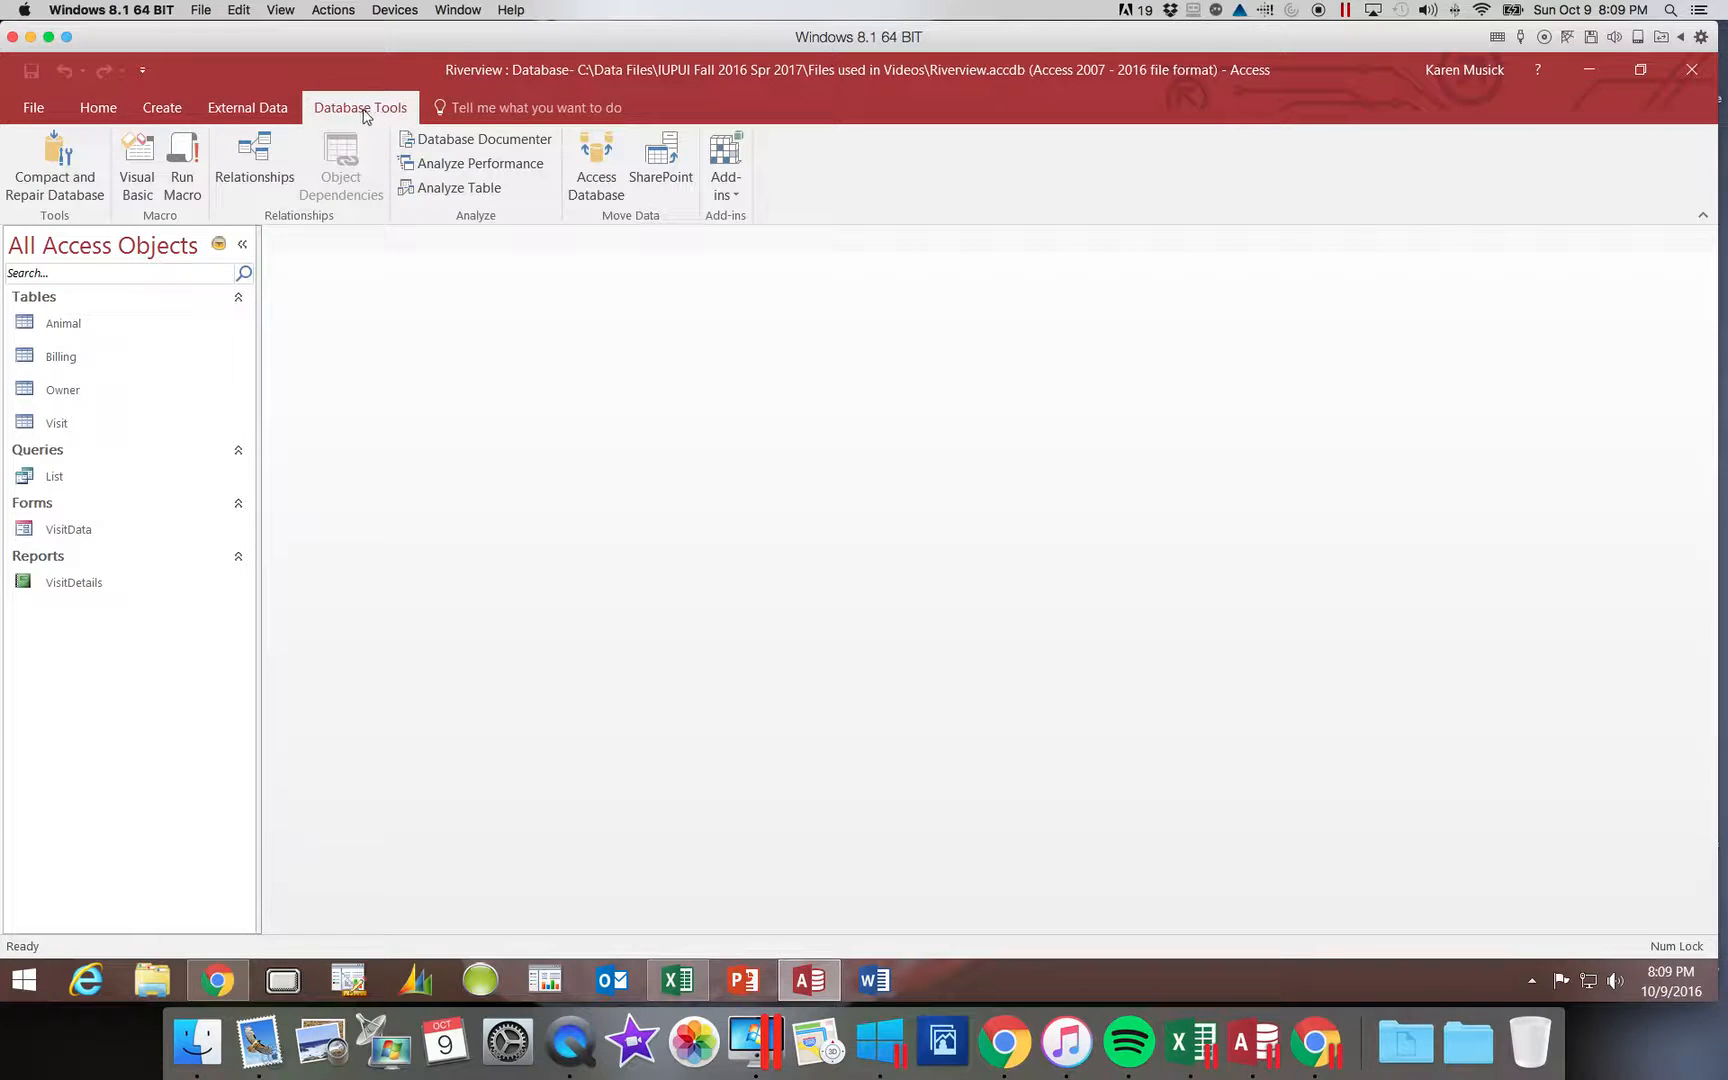
click(241, 163)
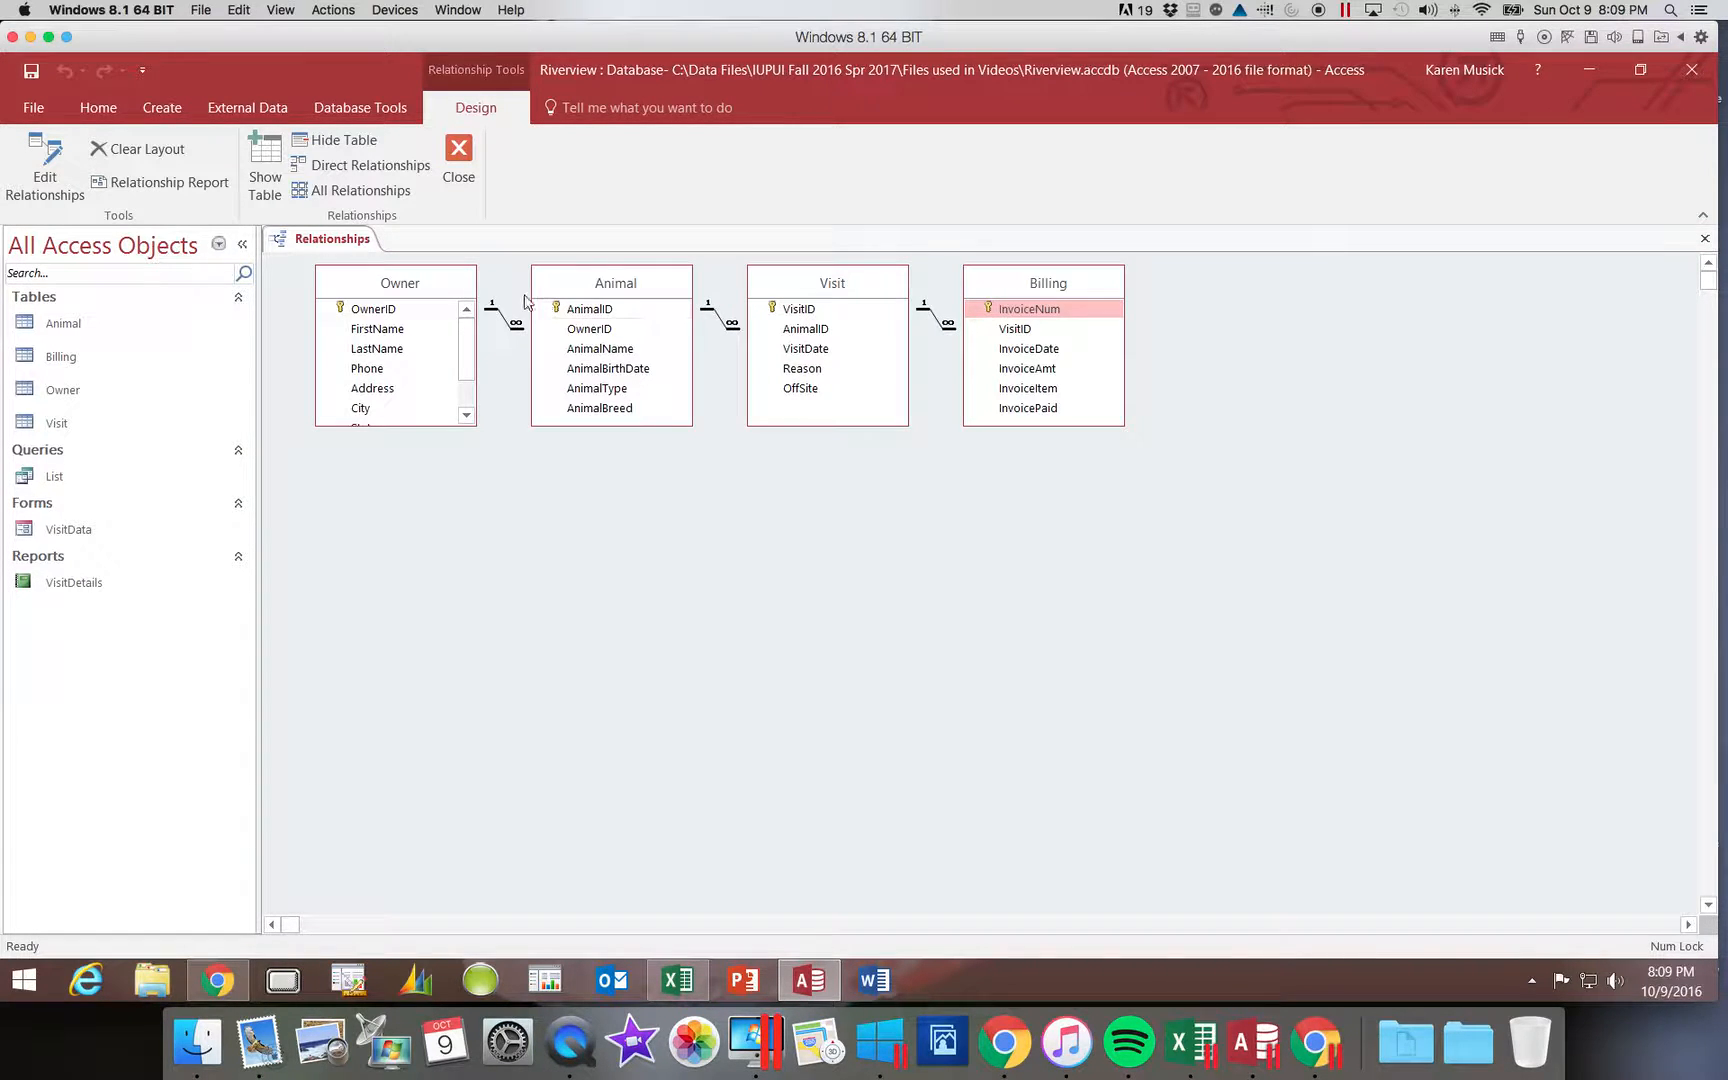
click(1705, 238)
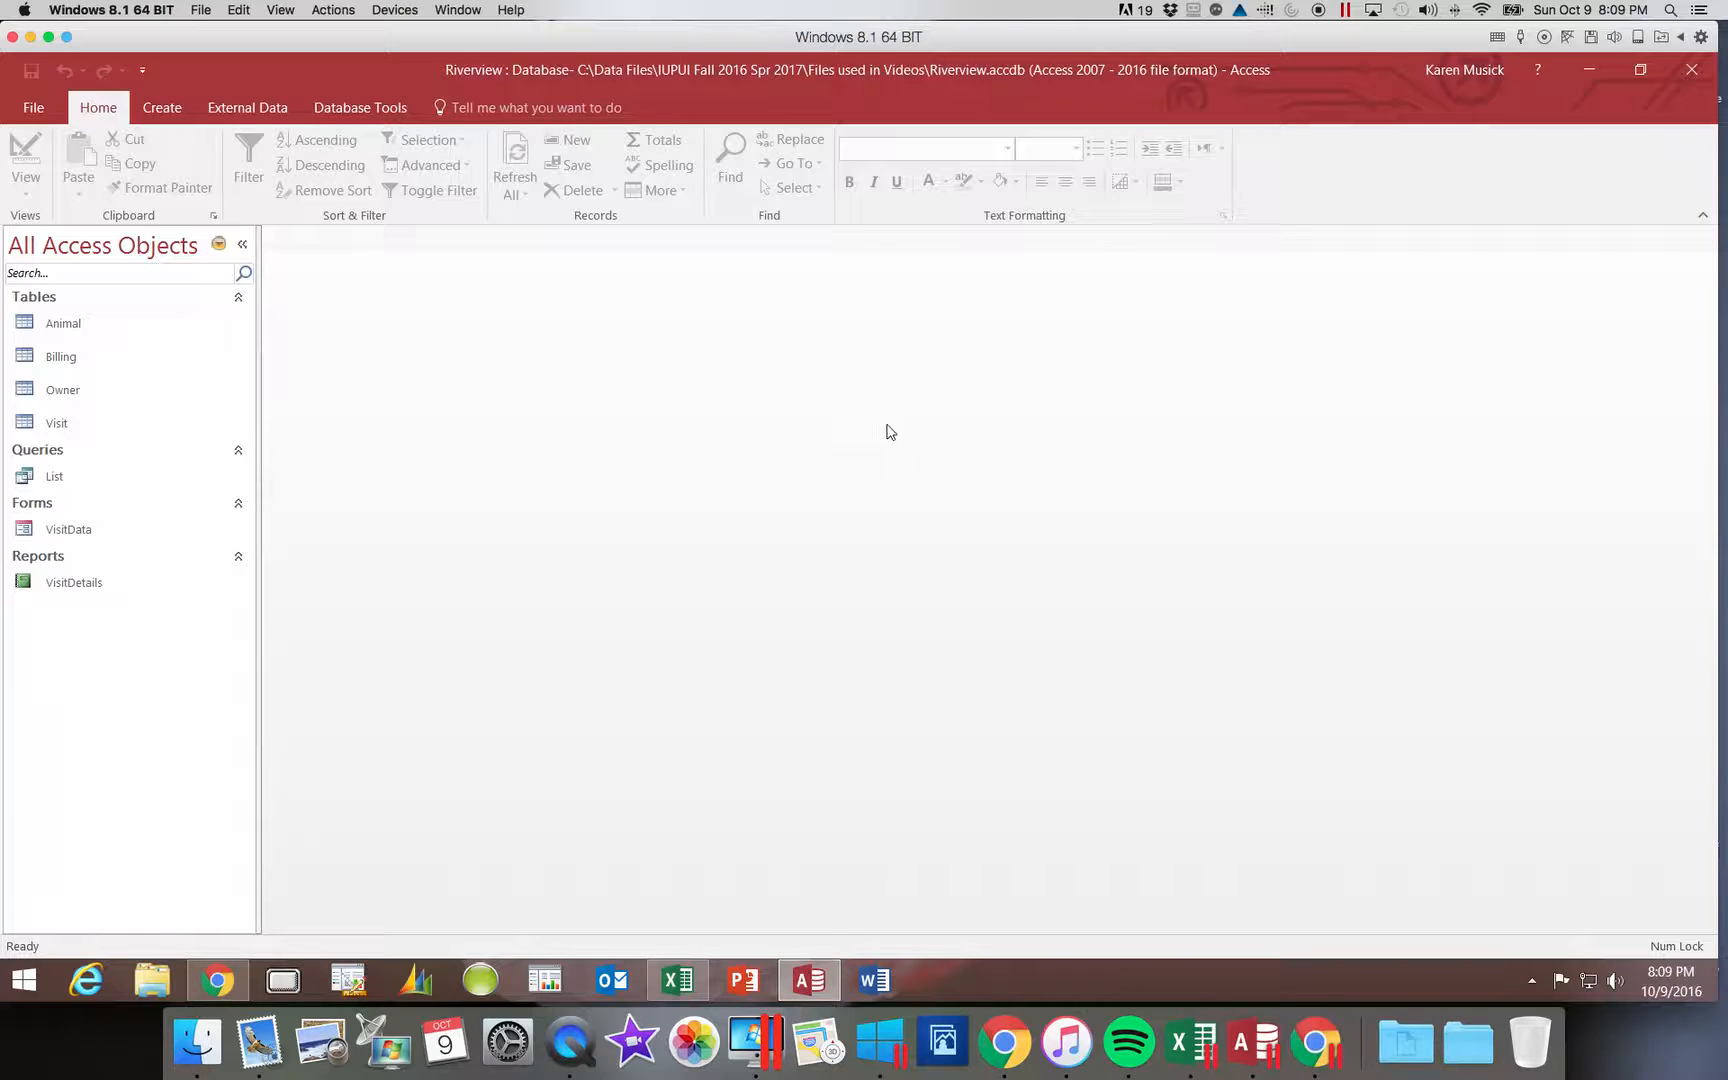
double_click(78, 388)
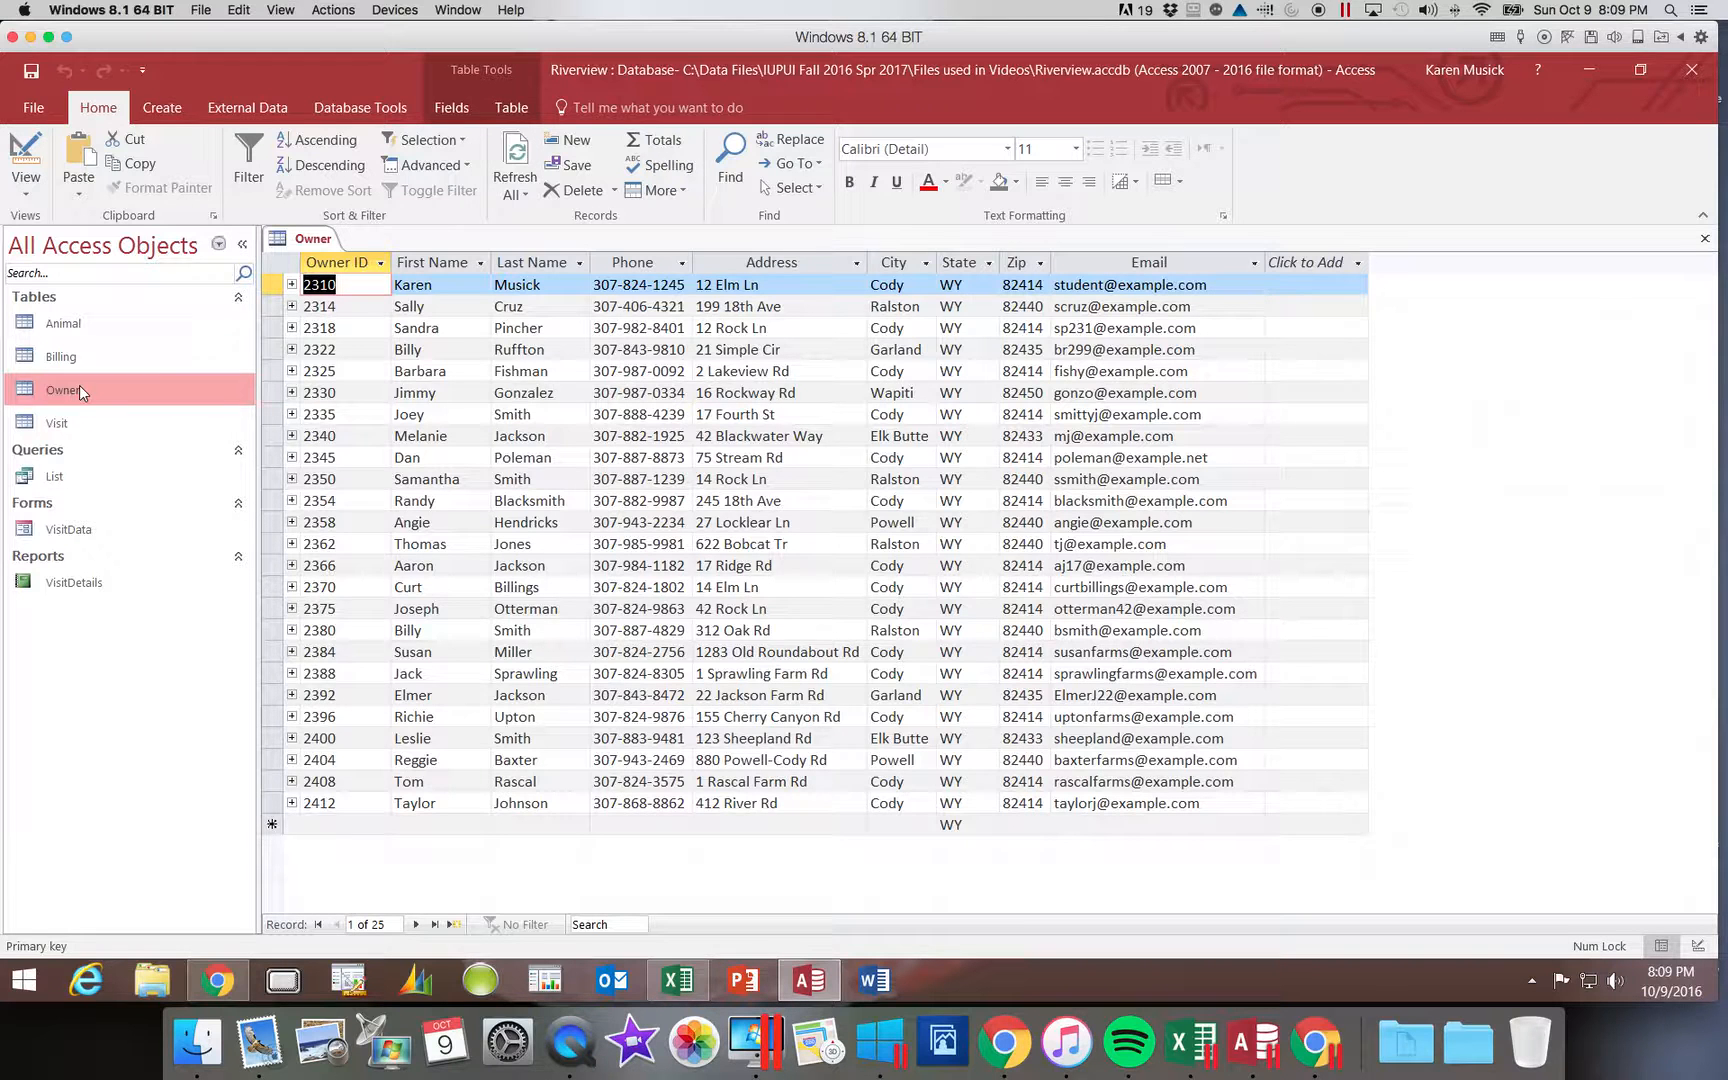
Step: Hide the State and Zip columns in the Owner datasheet
right_click(963, 262)
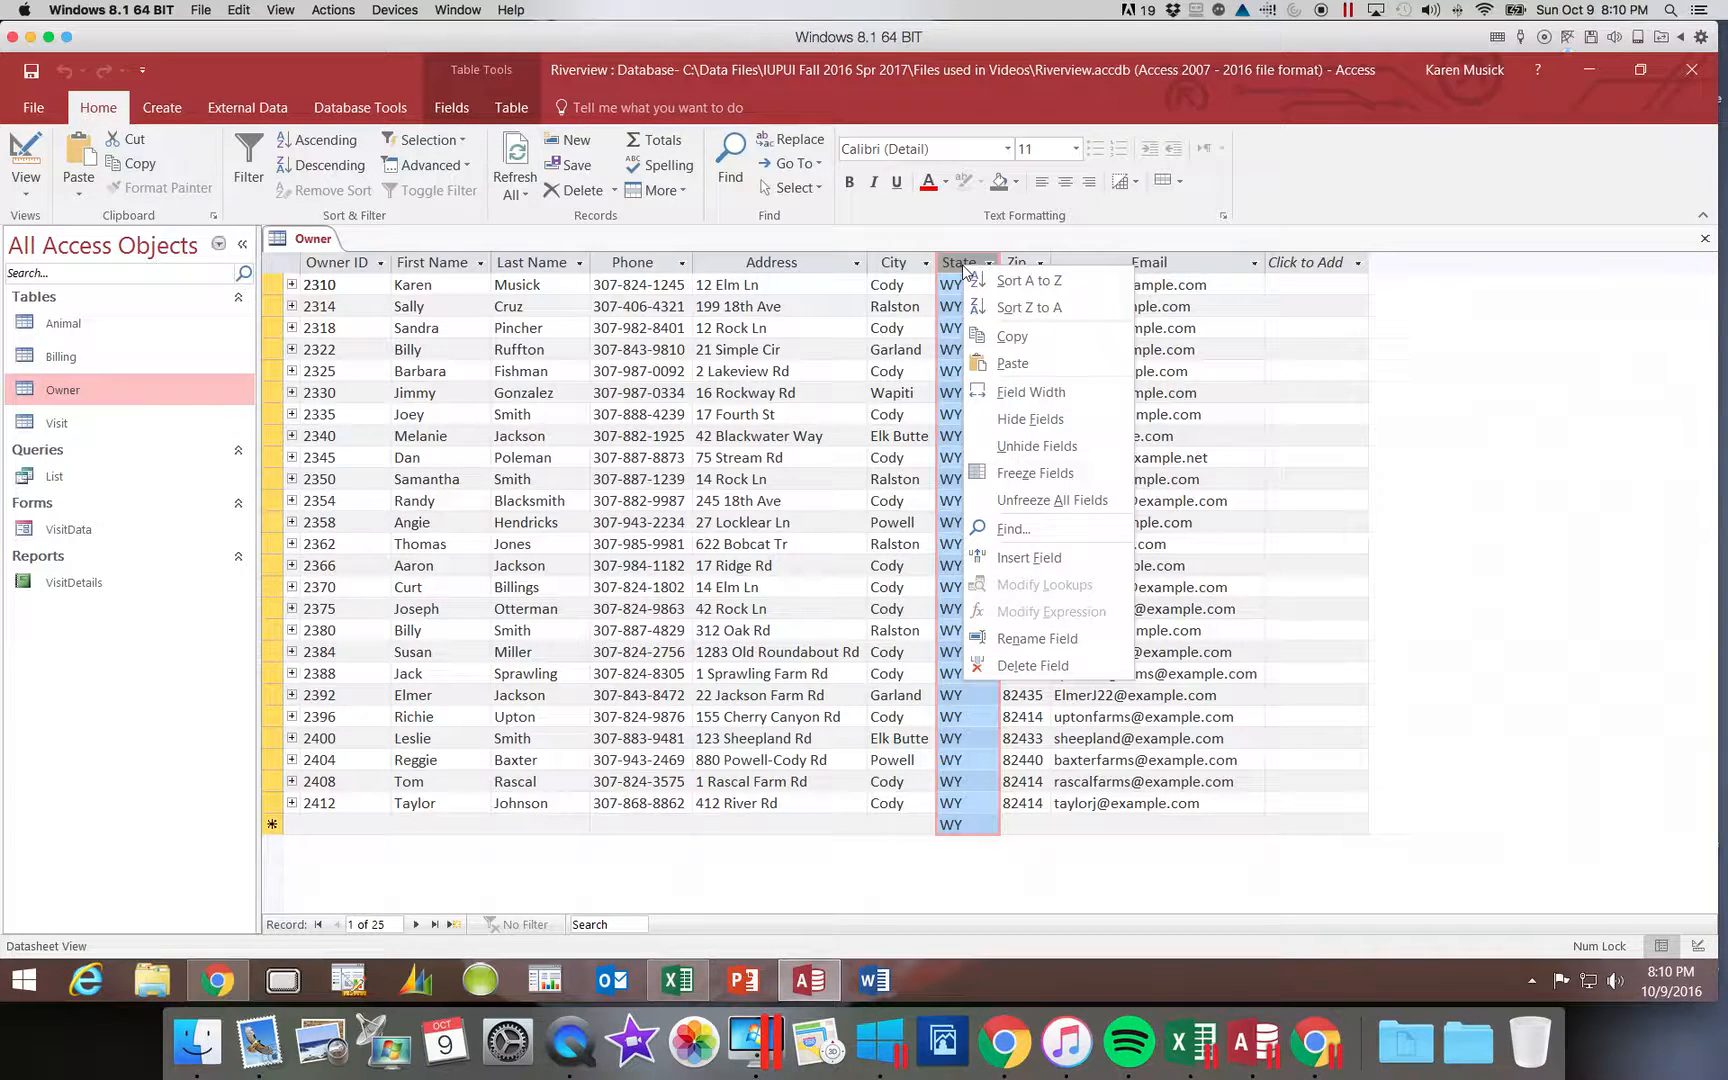
click(1068, 424)
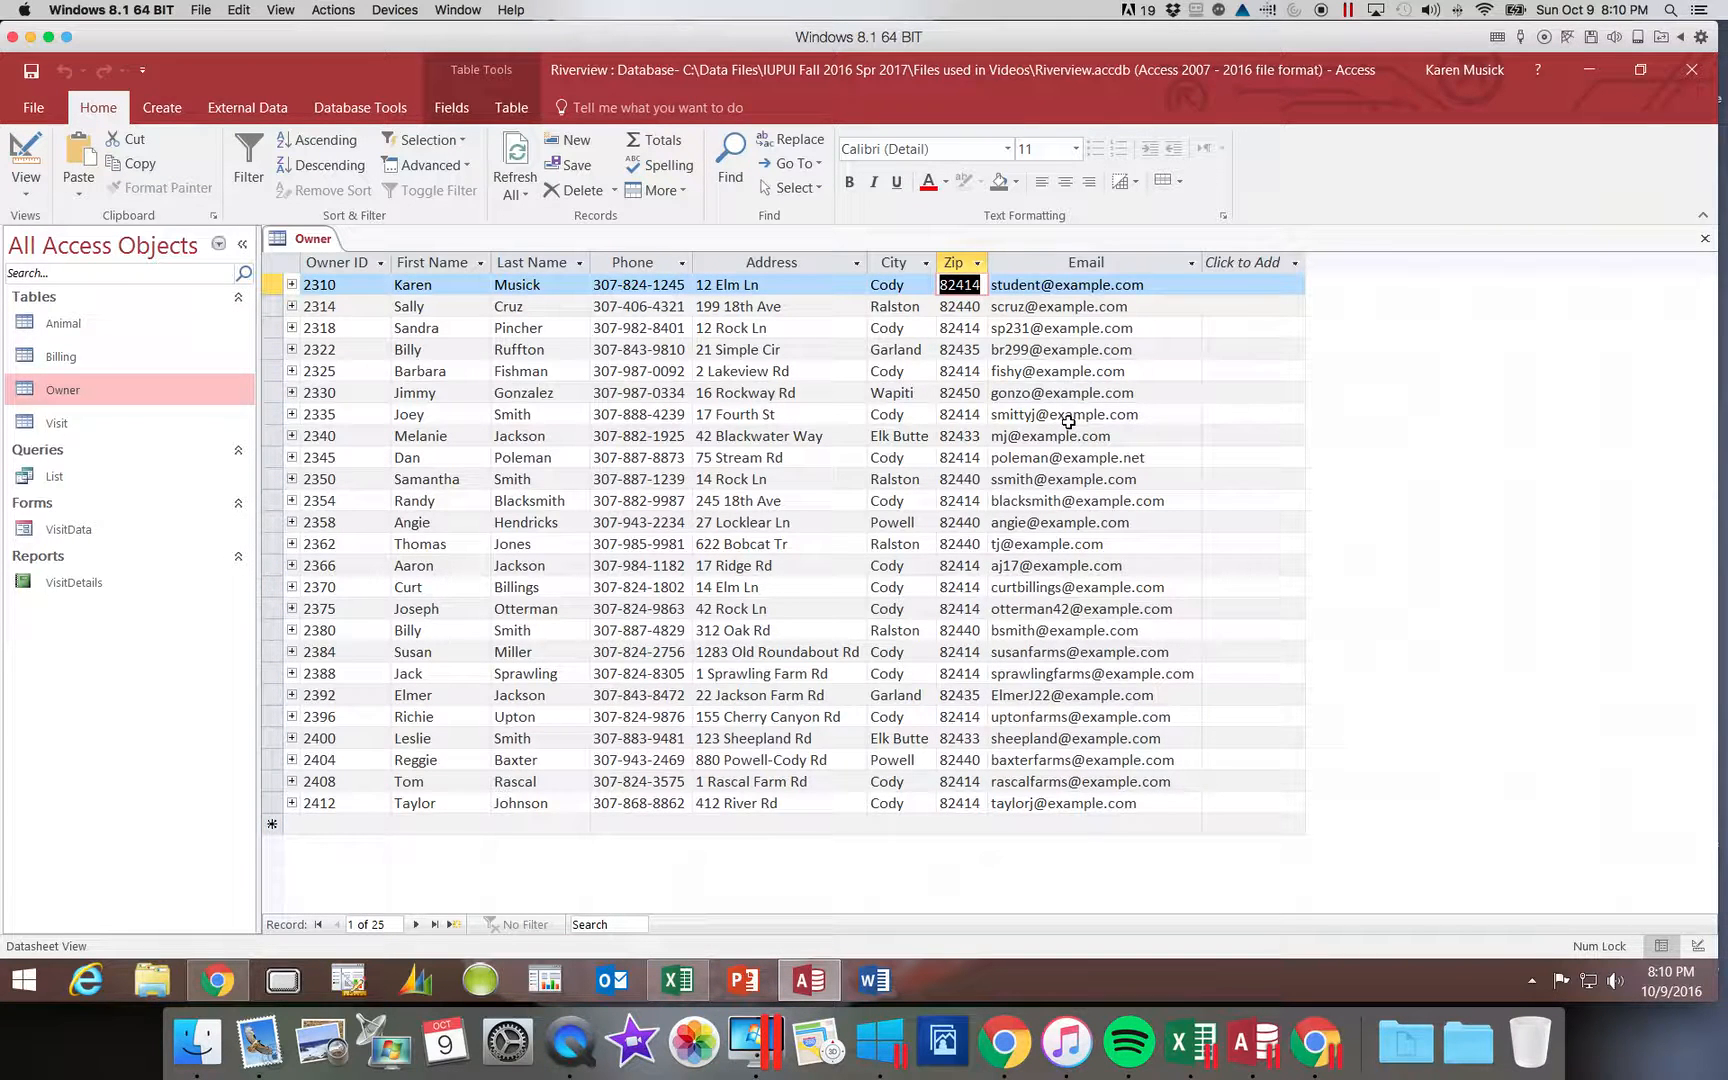
right_click(951, 263)
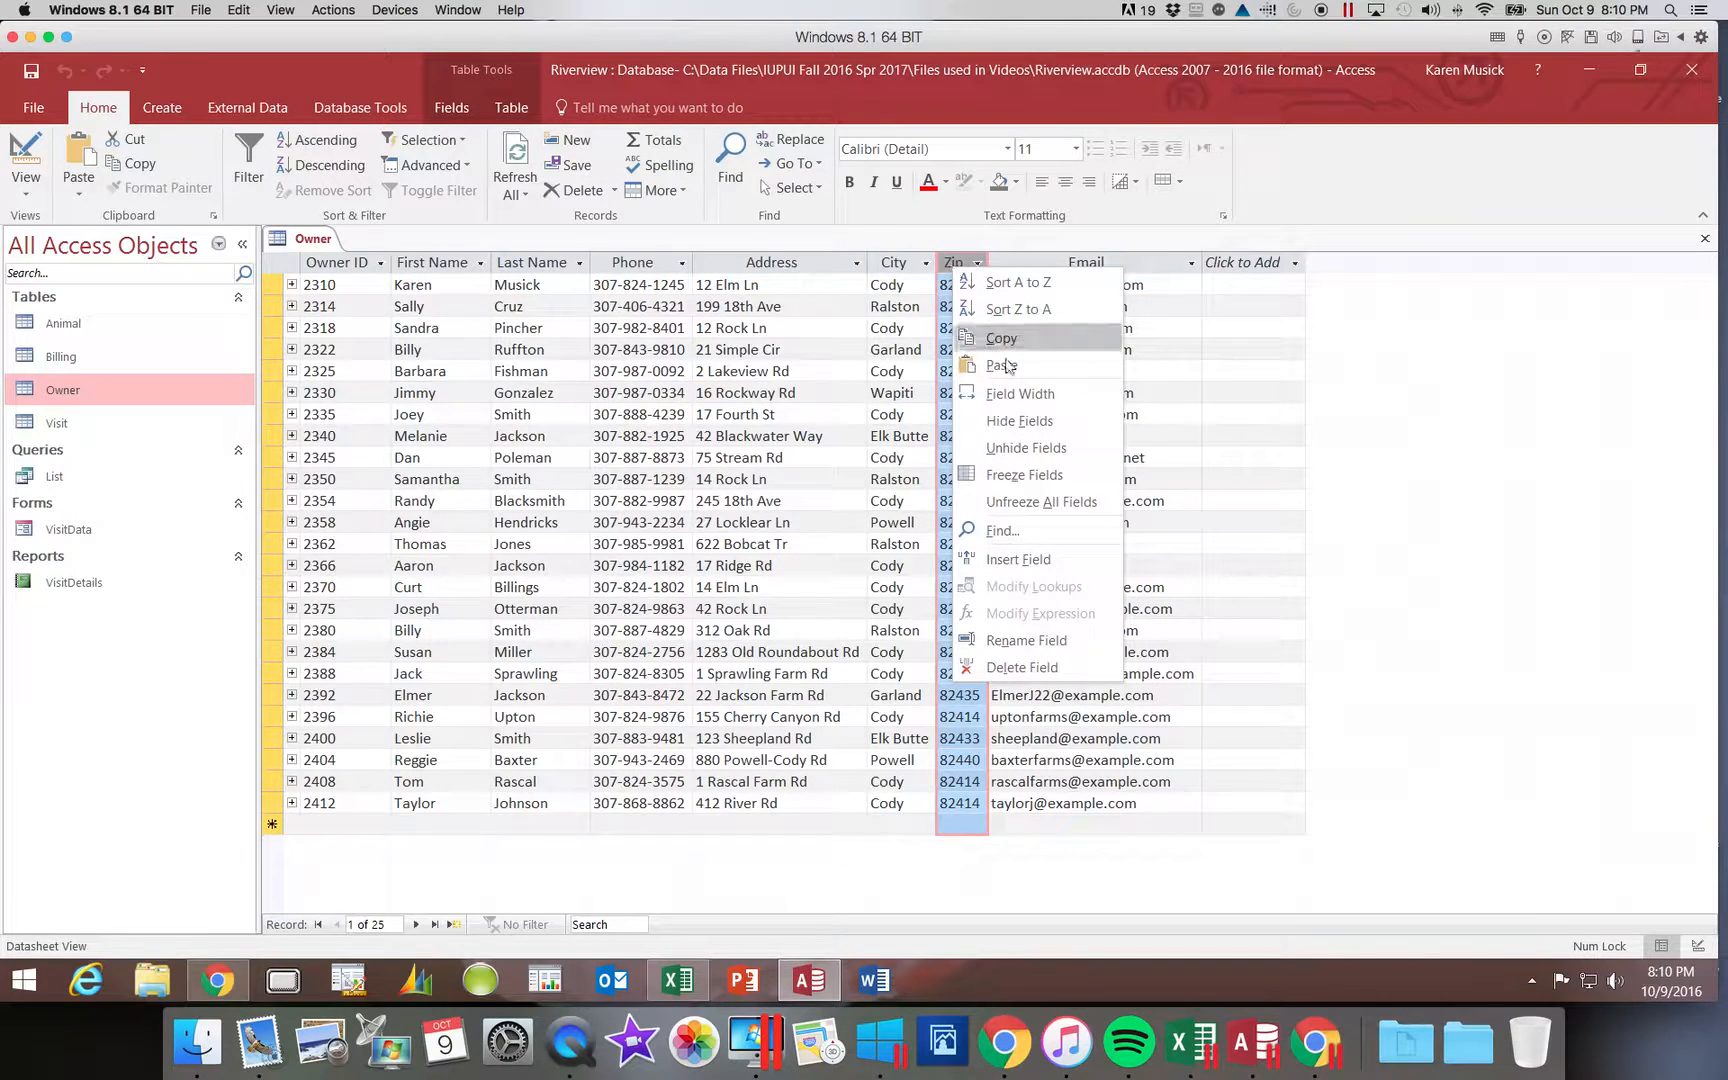
click(1017, 422)
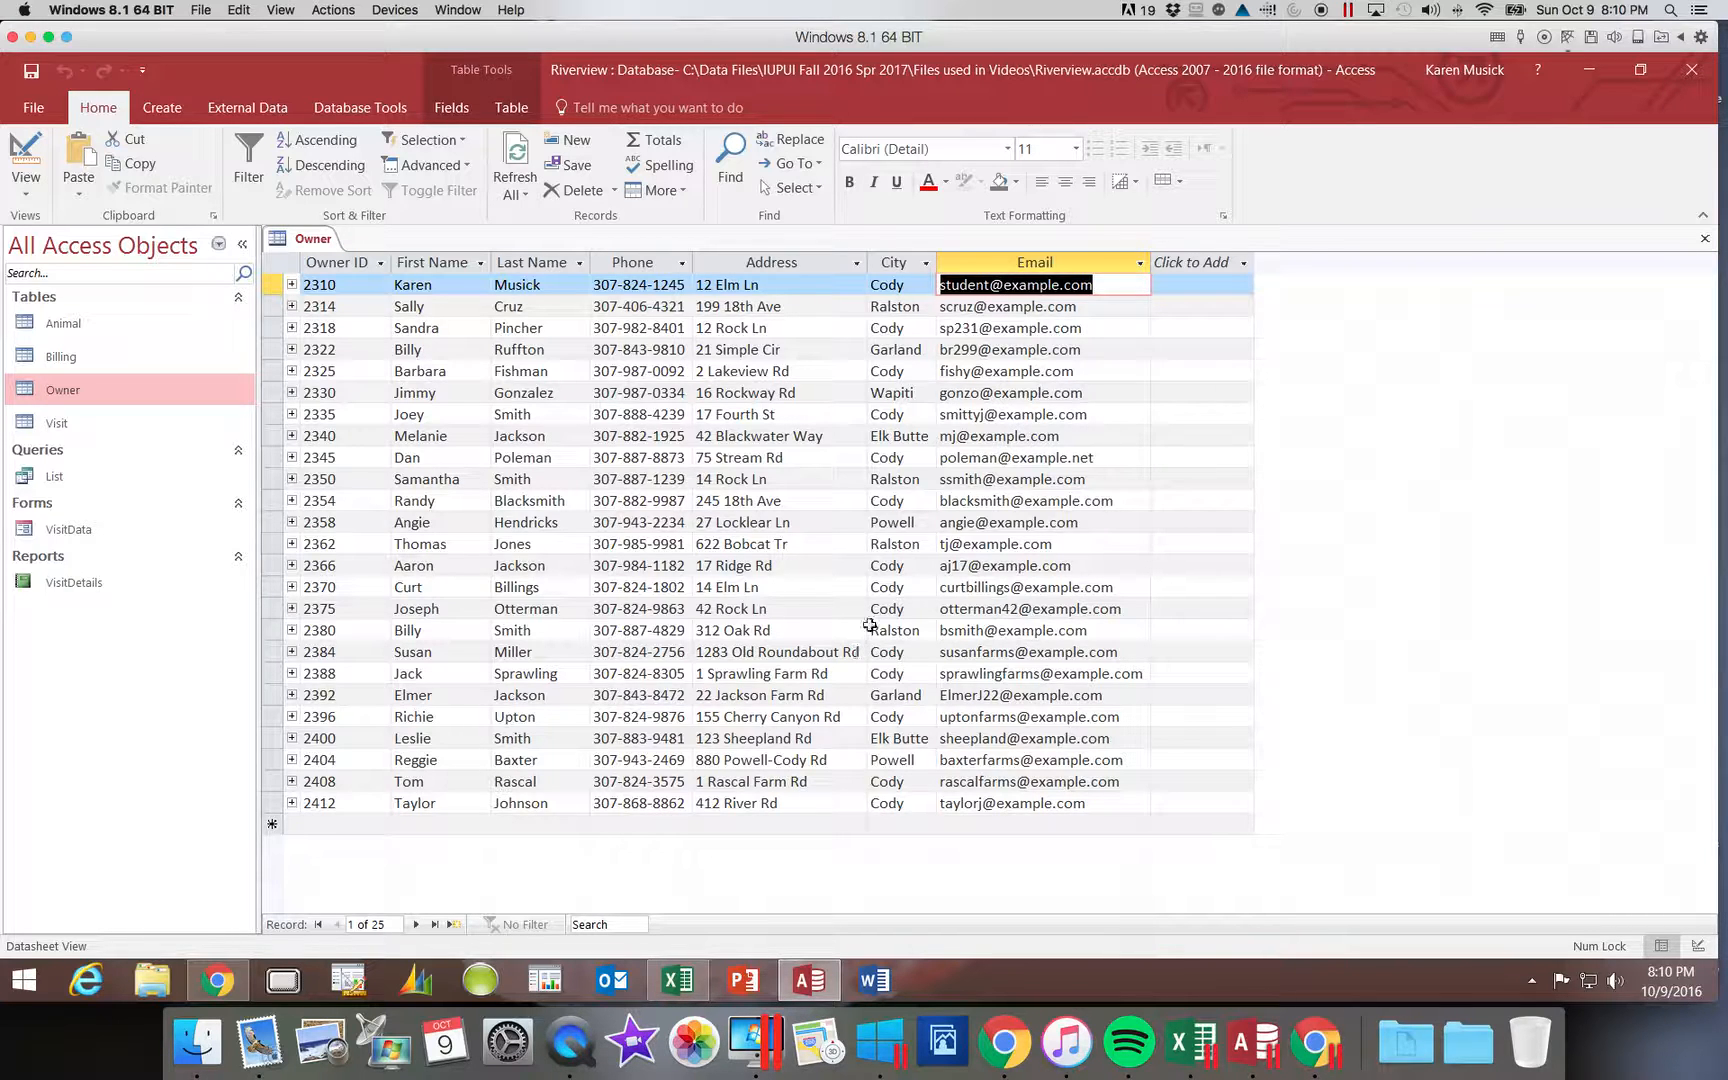
Step: Enter the new street address and new e-mail in the last owner record's Address and Email fields, then save it
click(366, 803)
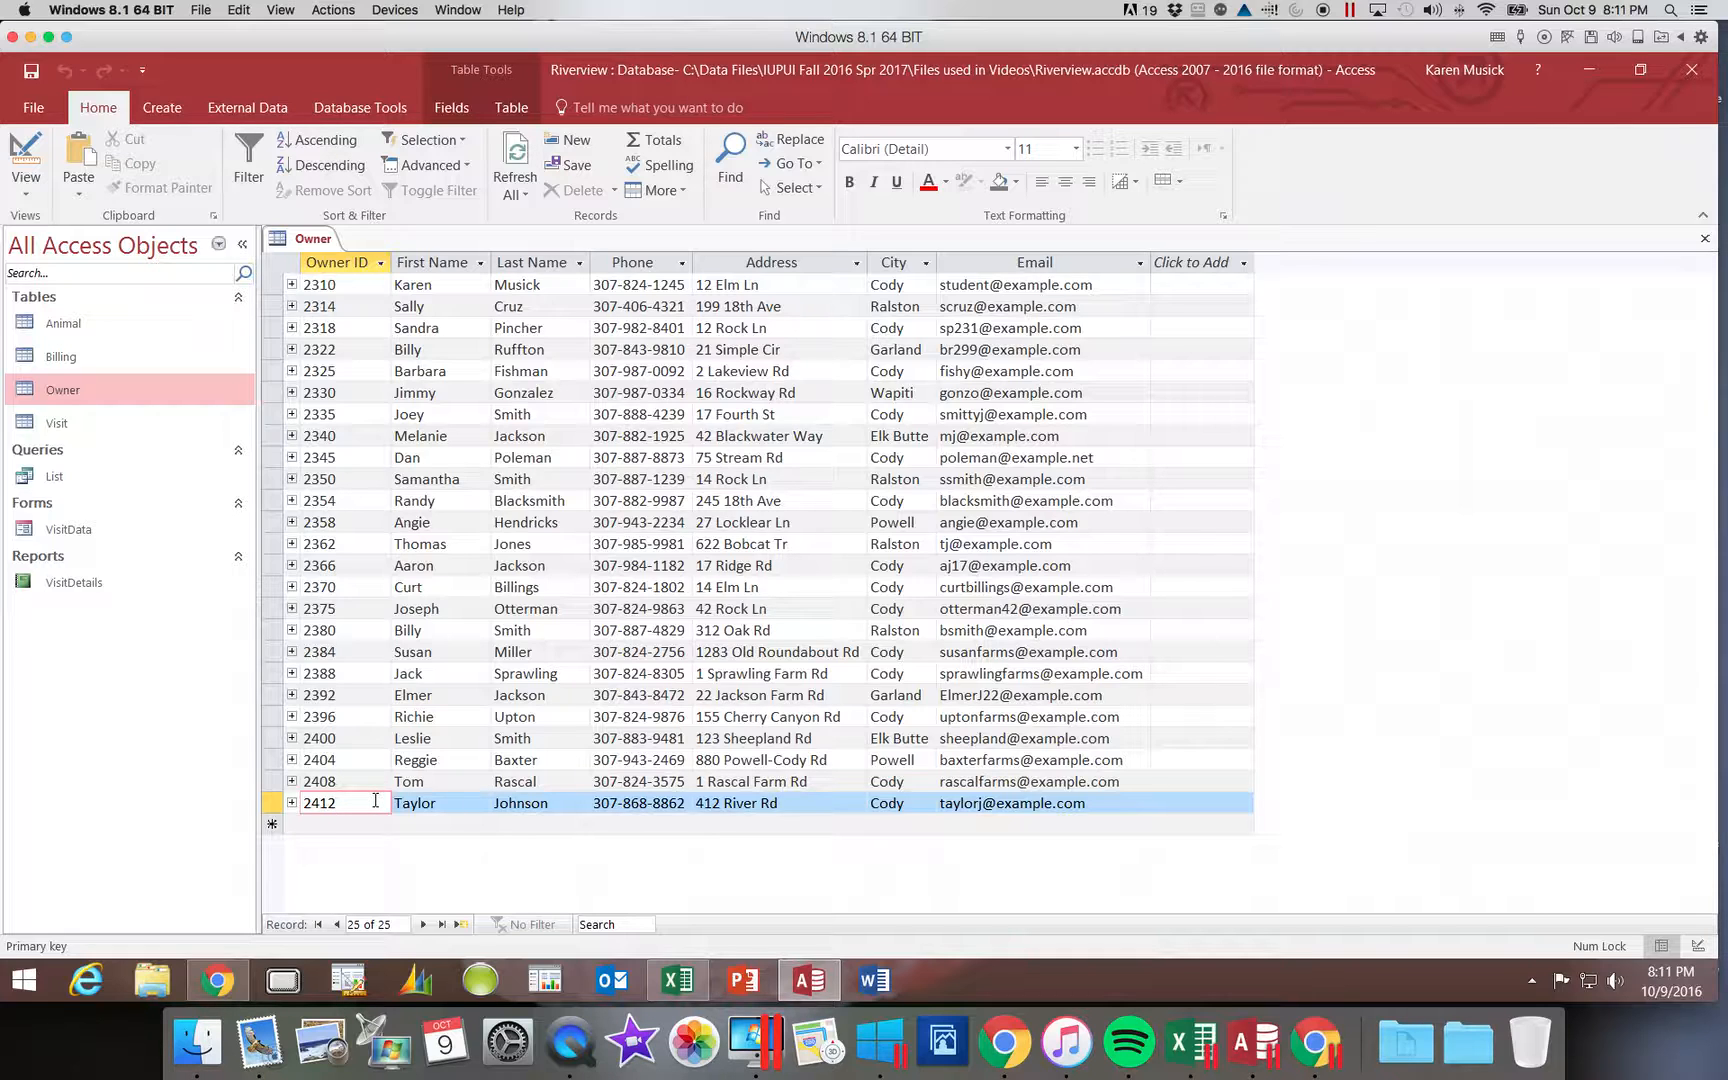
key(Tab)
key(Tab)
key(Tab)
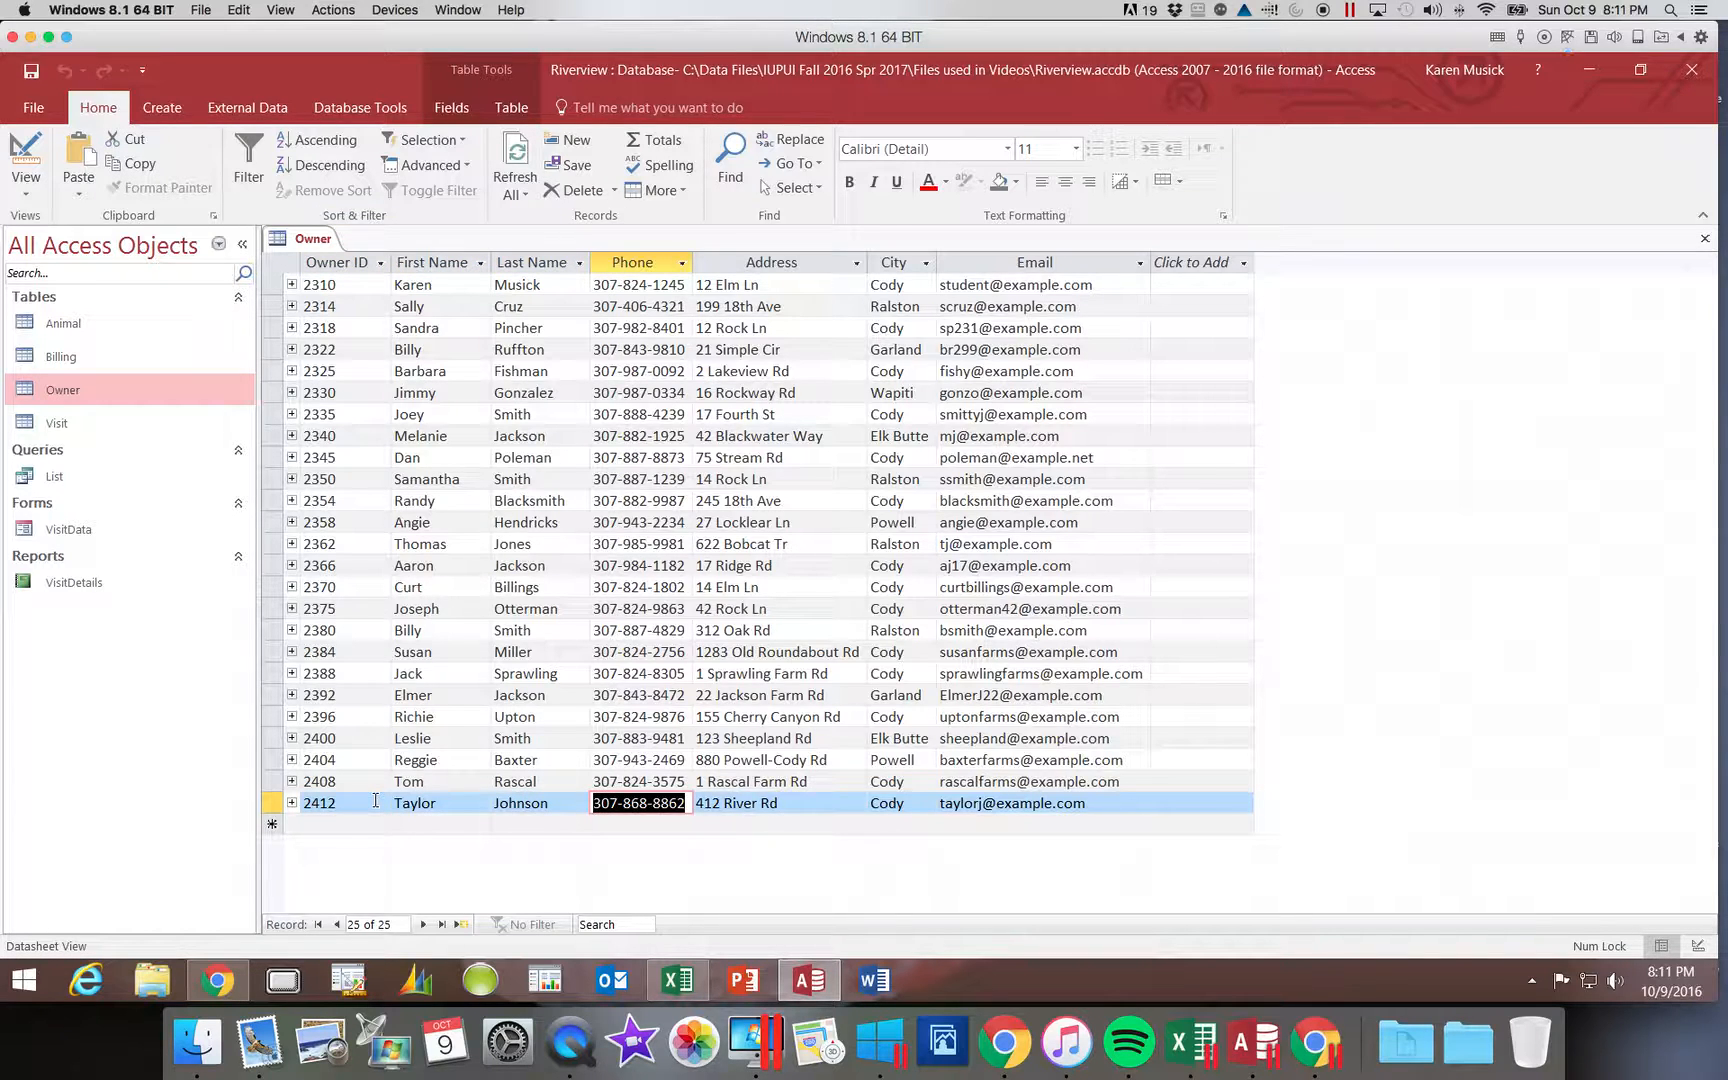
key(Tab)
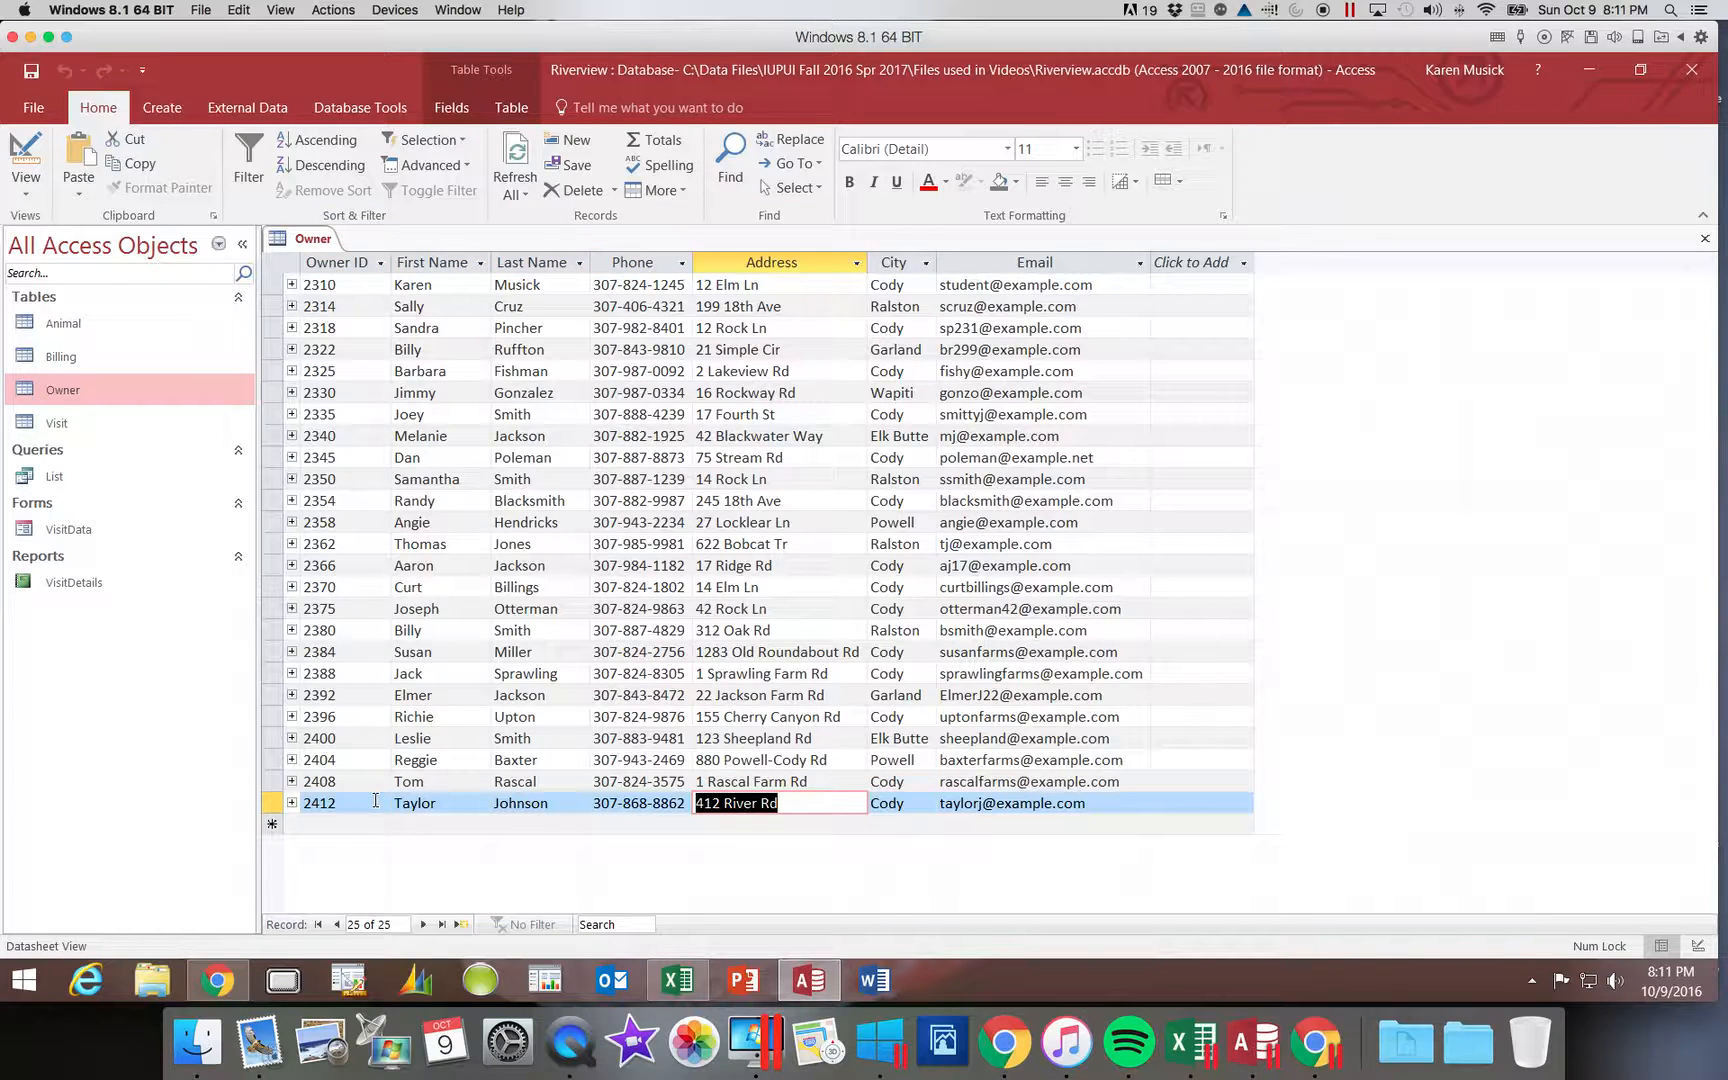
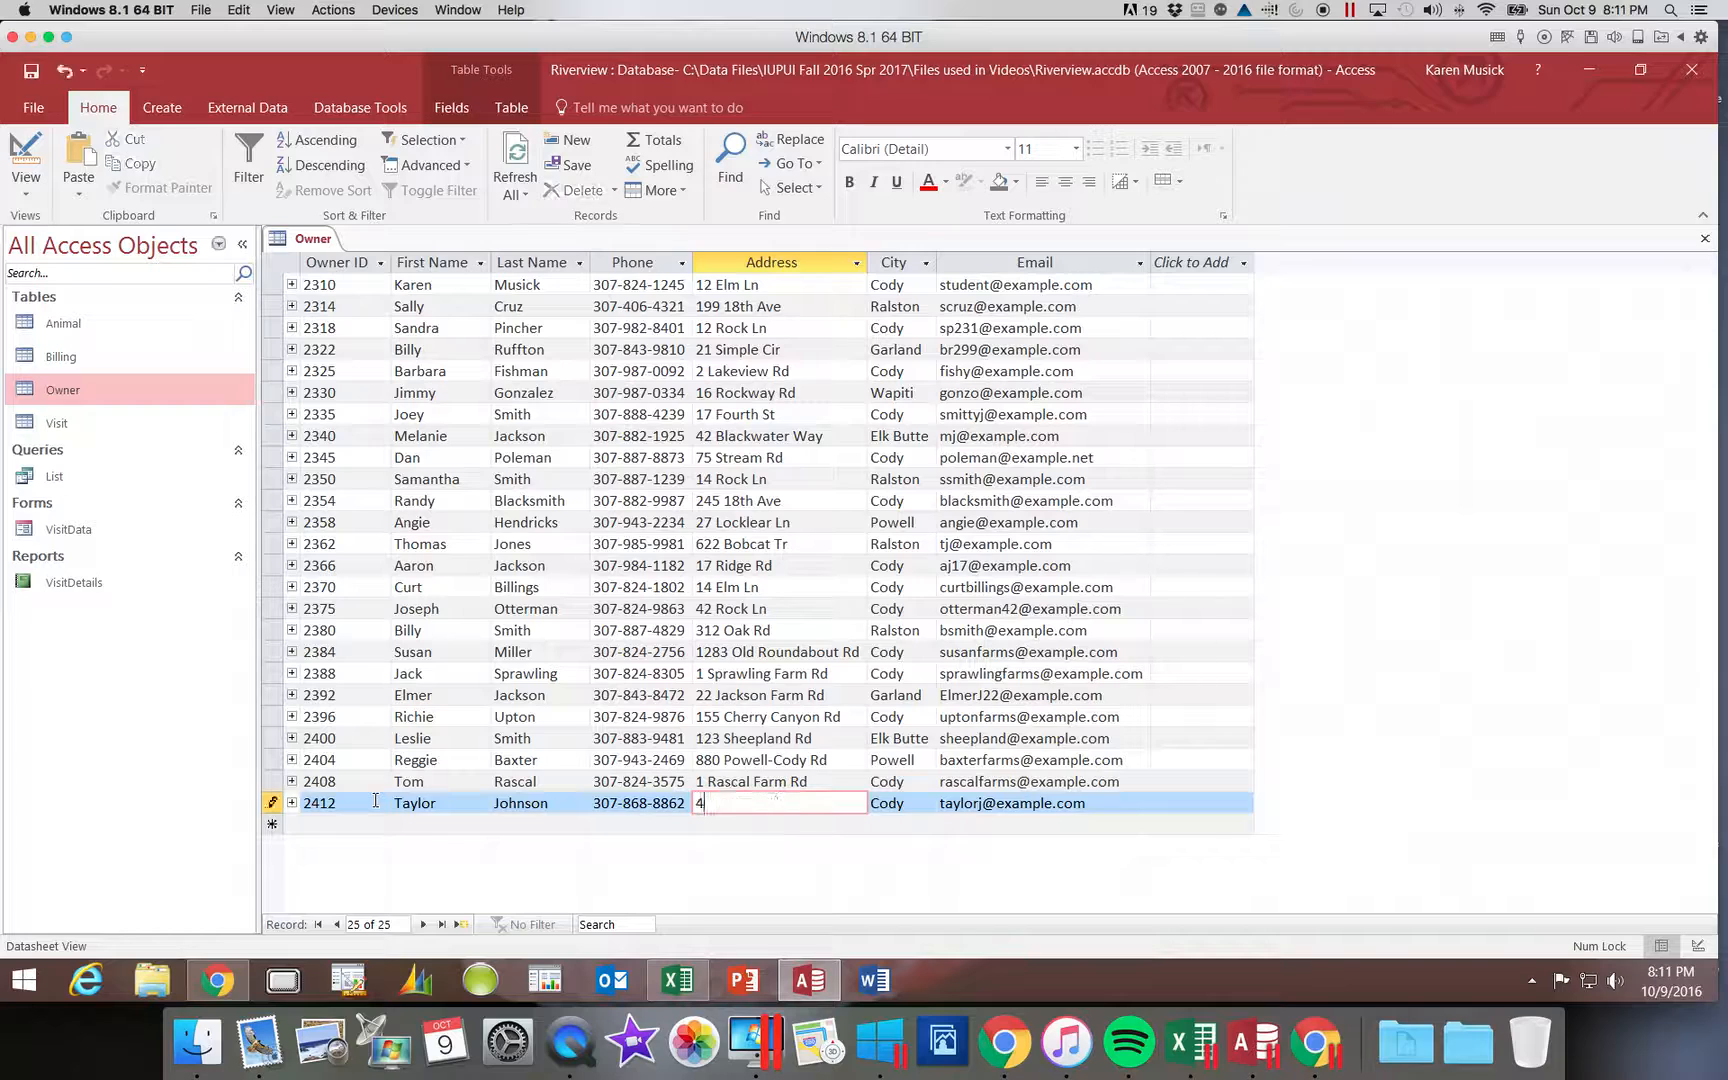
key(Tab)
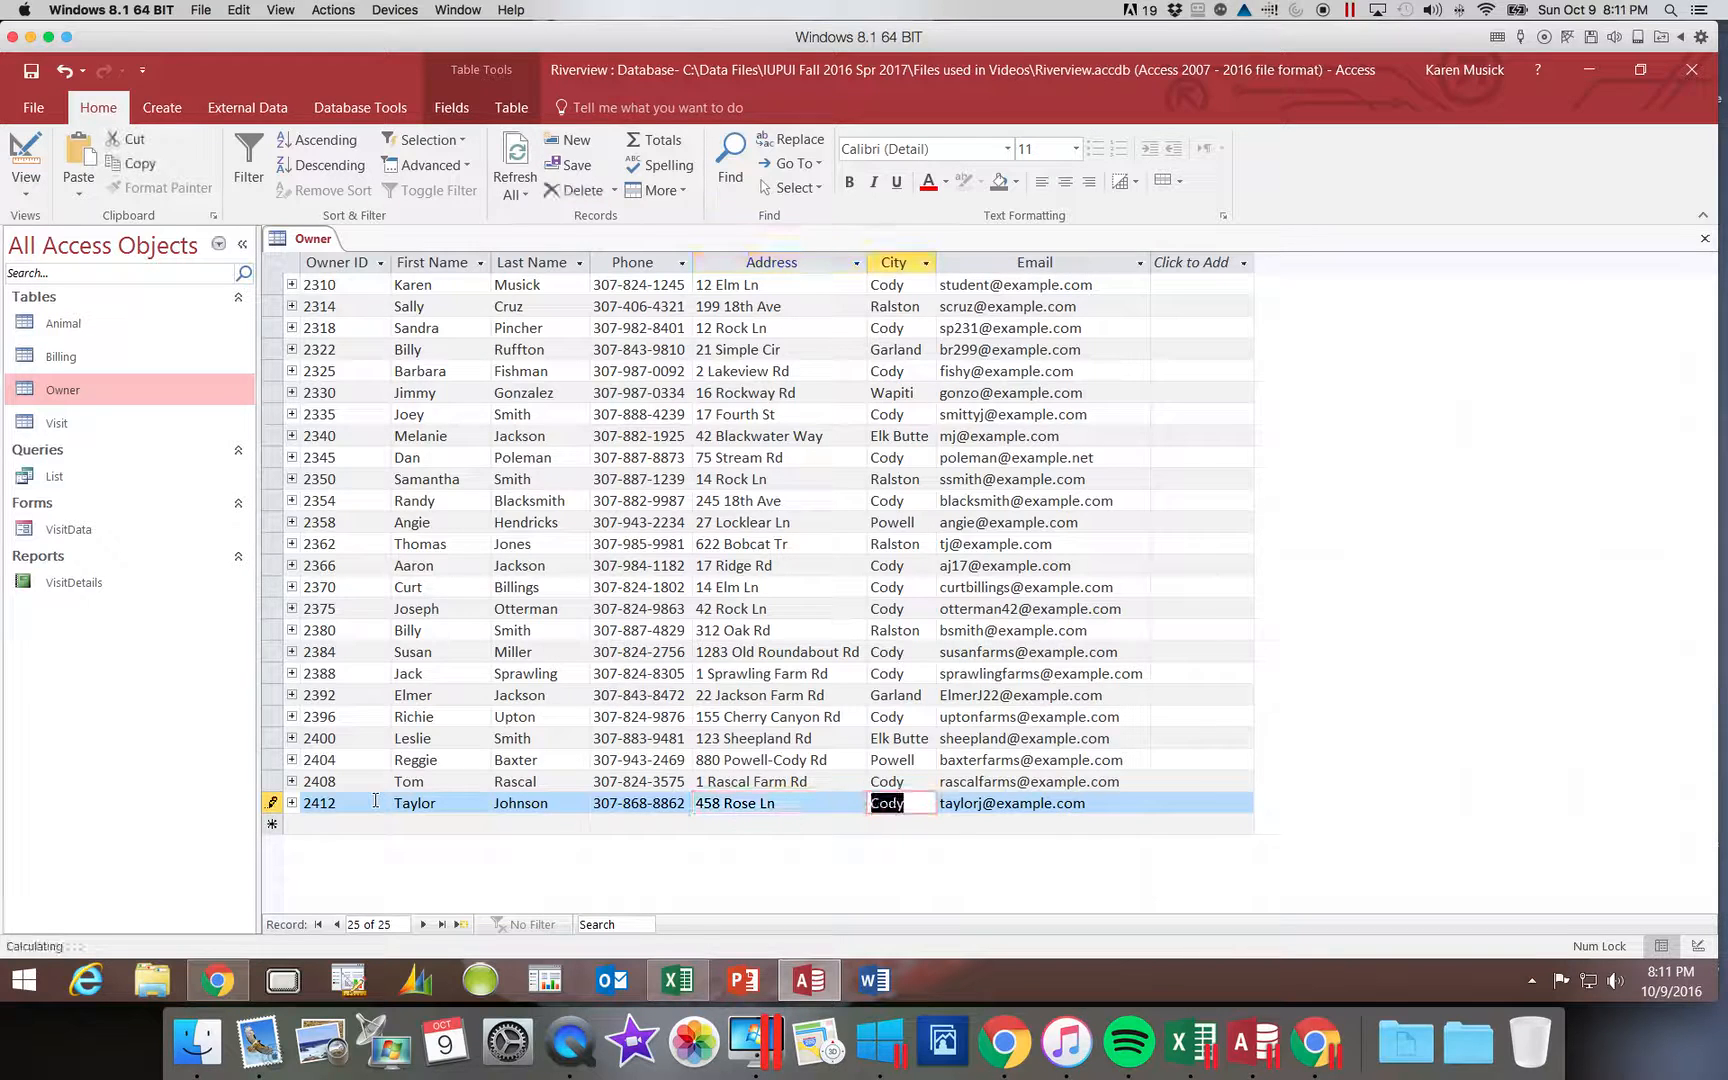
key(Tab)
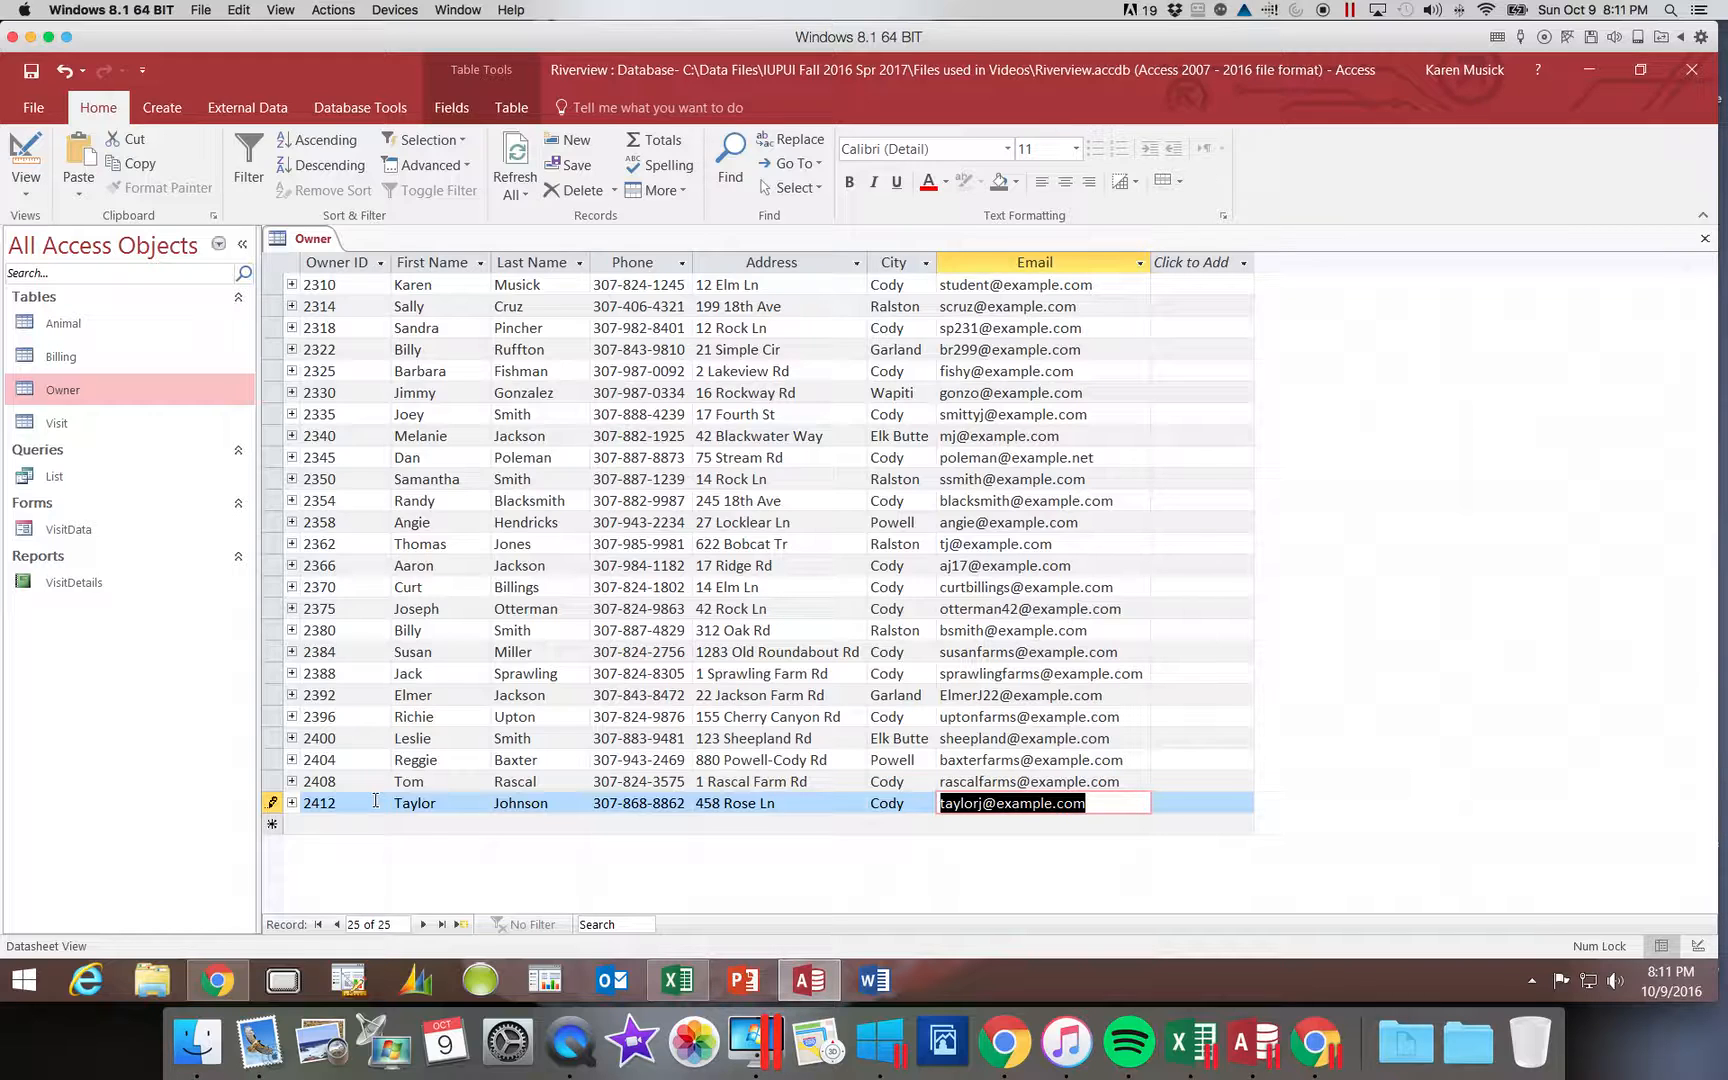
key(BackSpace)
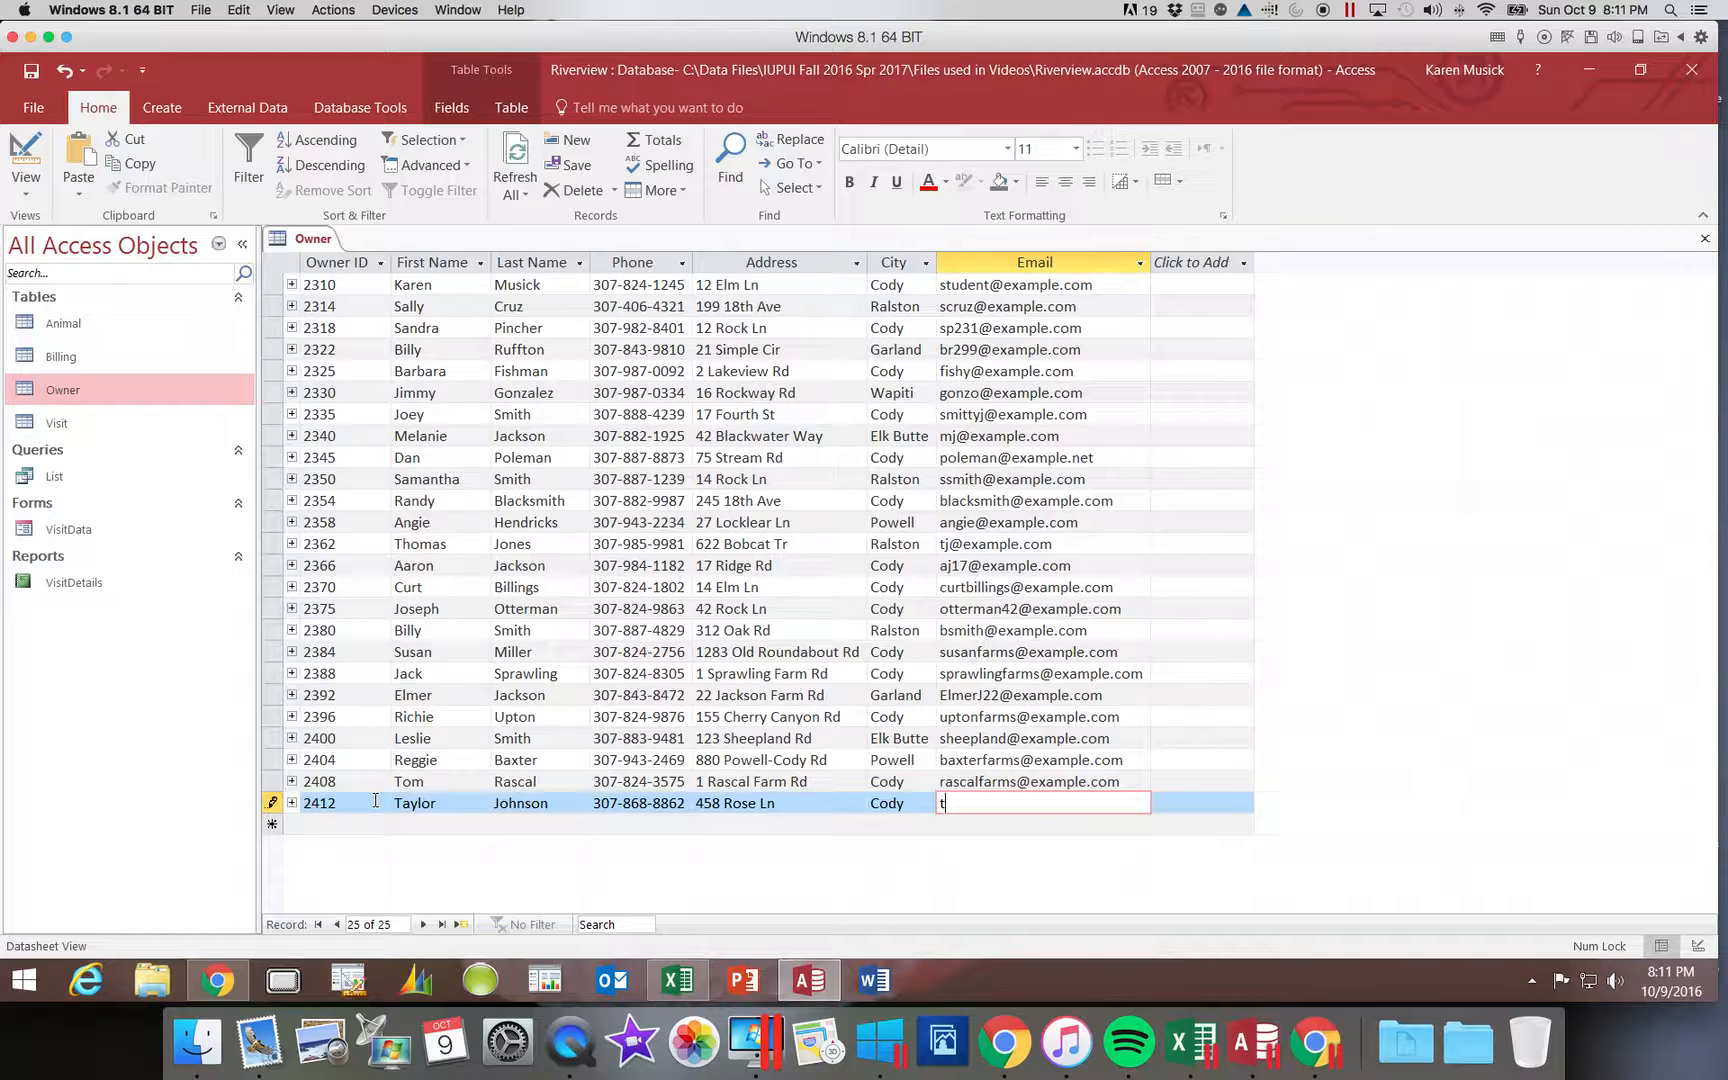
text(taylor)
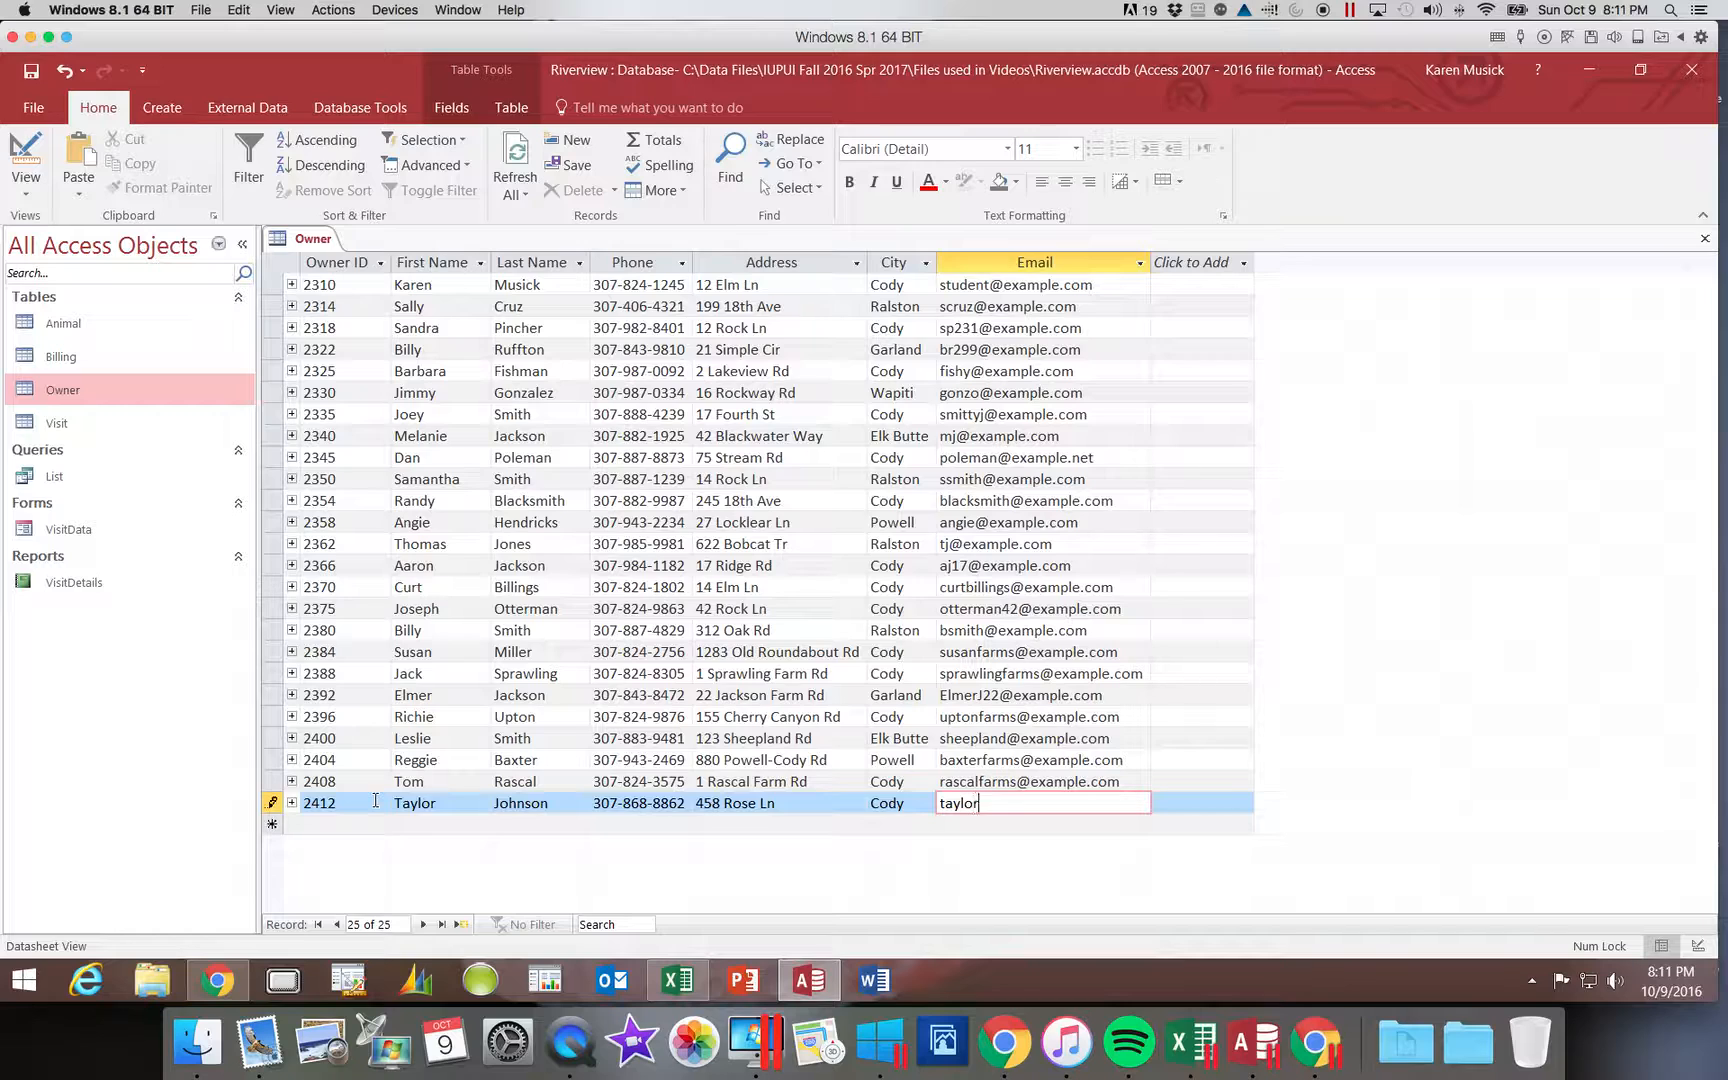
text(.johnson@example.net)
key(Return)
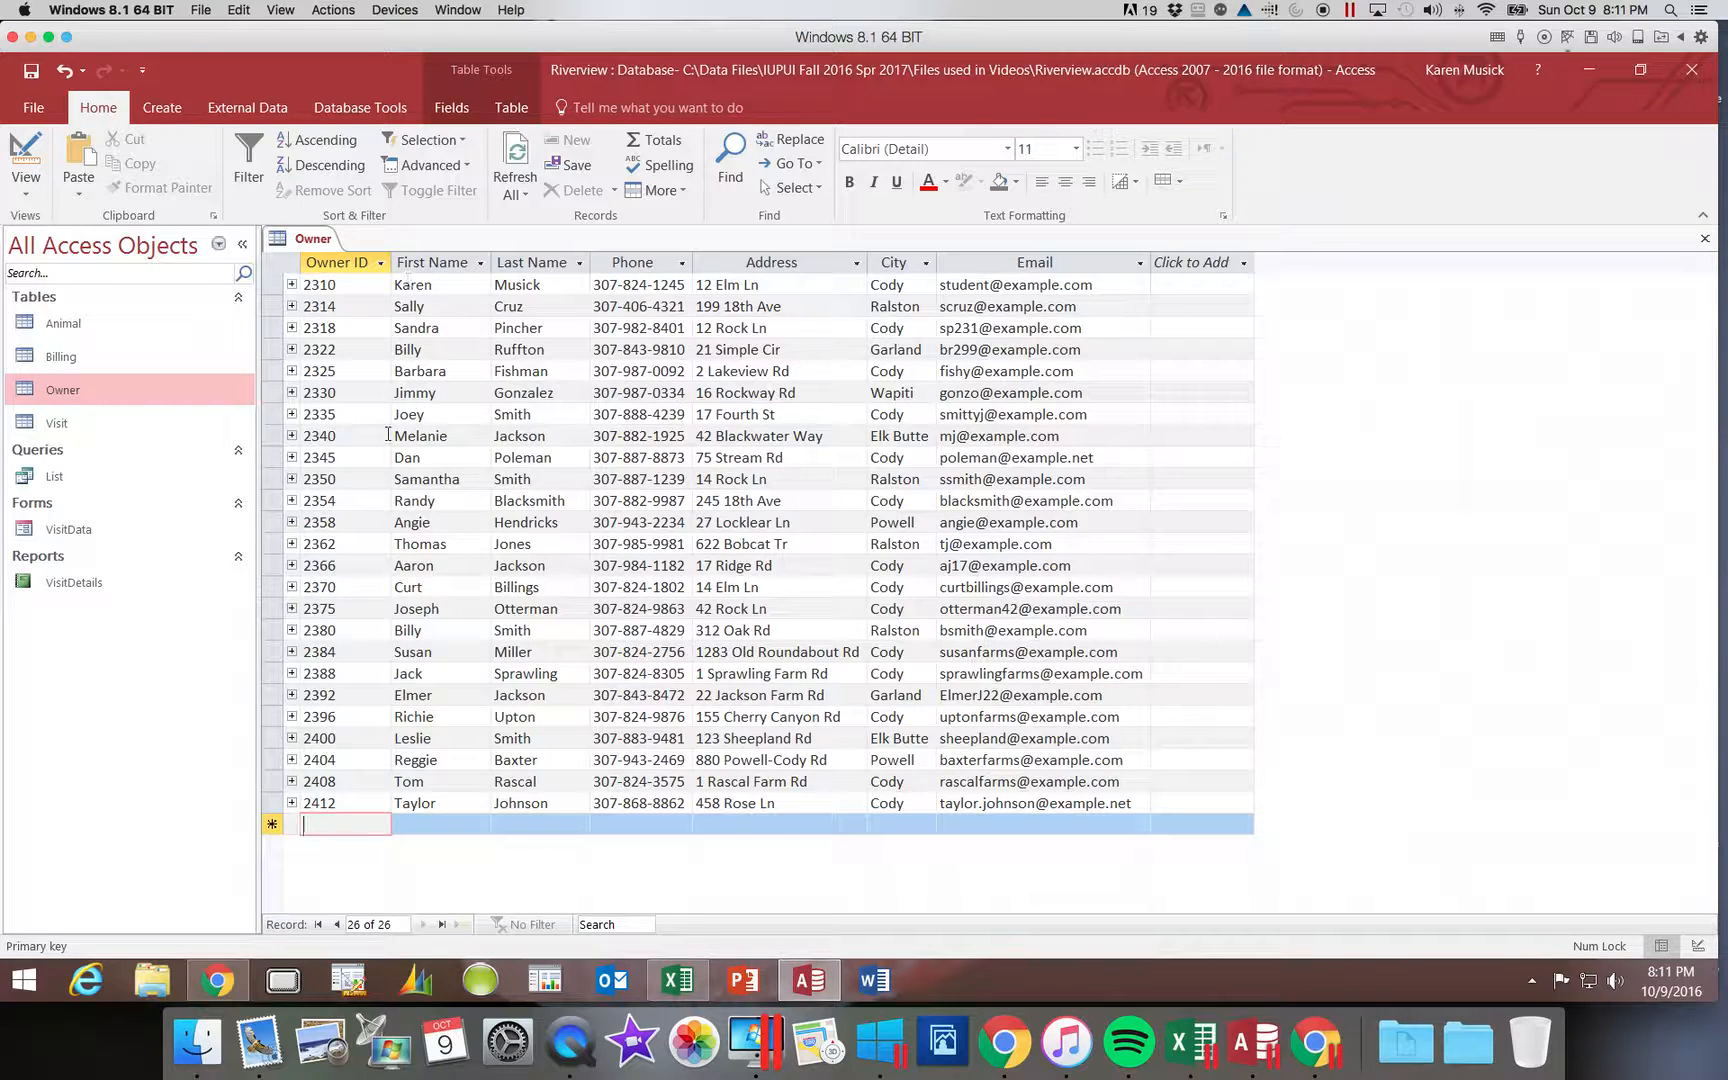
Step: Return to the first record and unhide the State and Zip columns via Unhide Fields
click(318, 925)
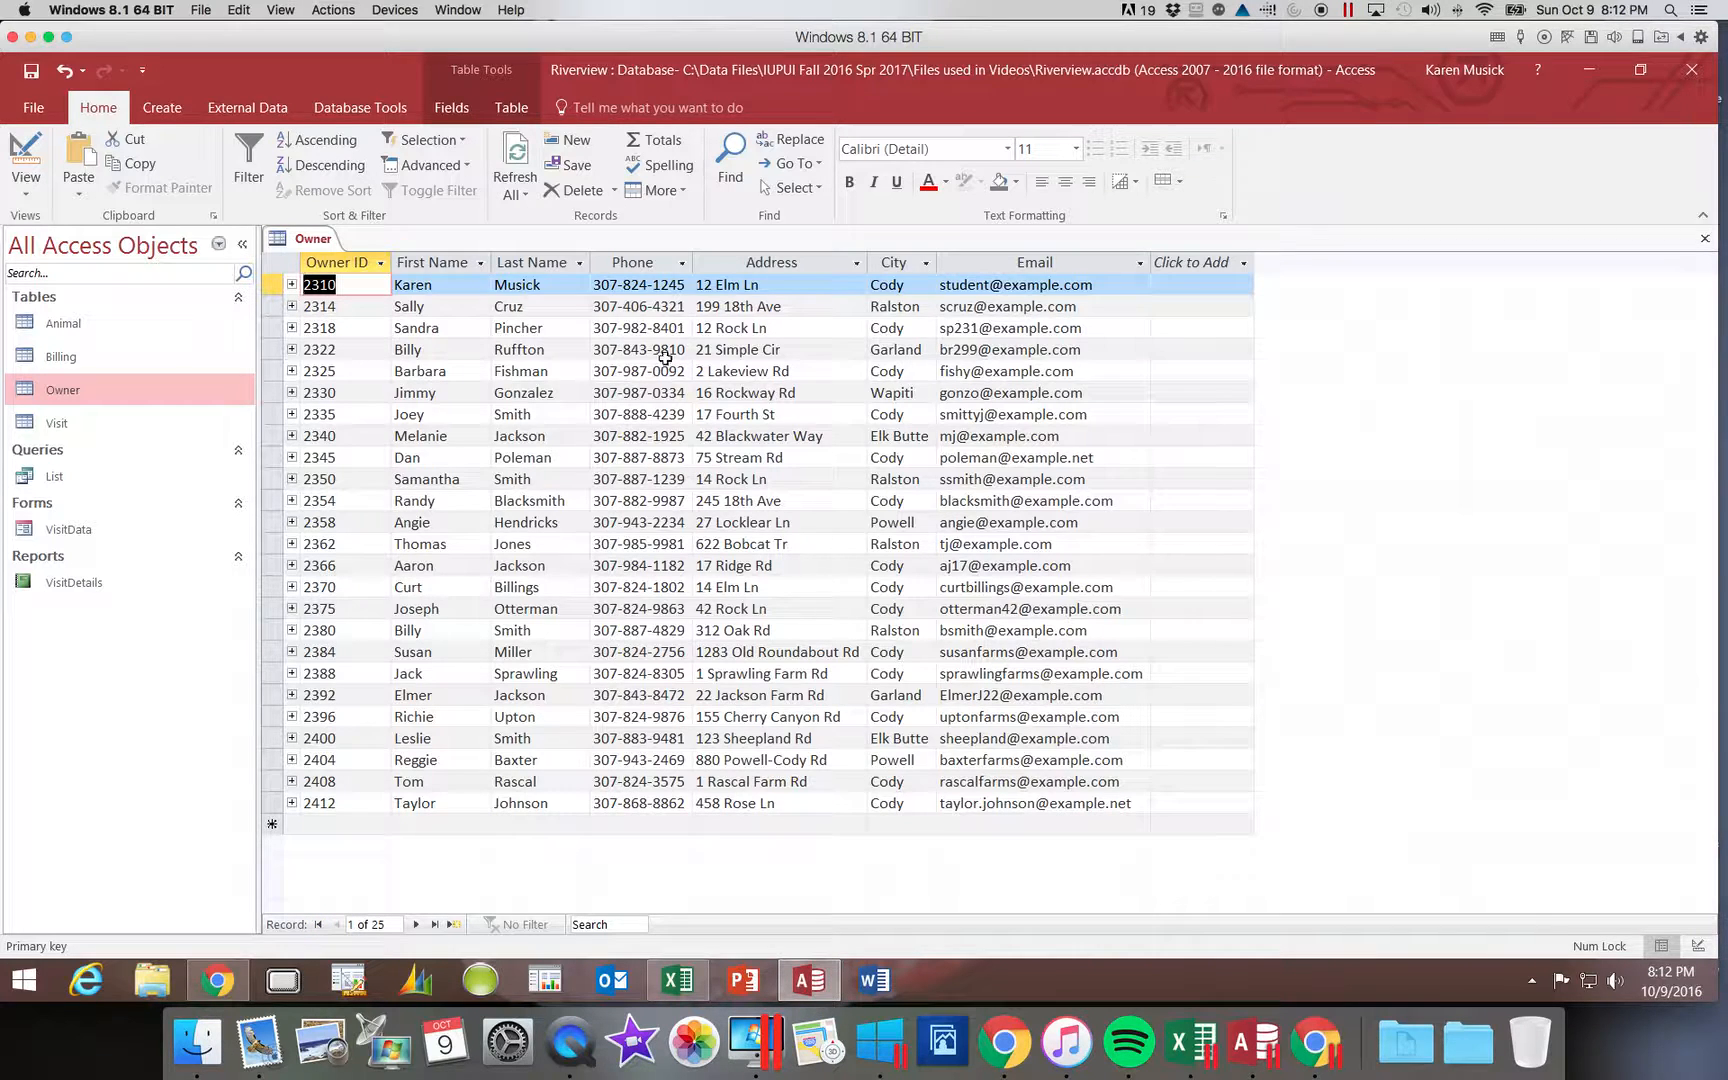
right_click(764, 266)
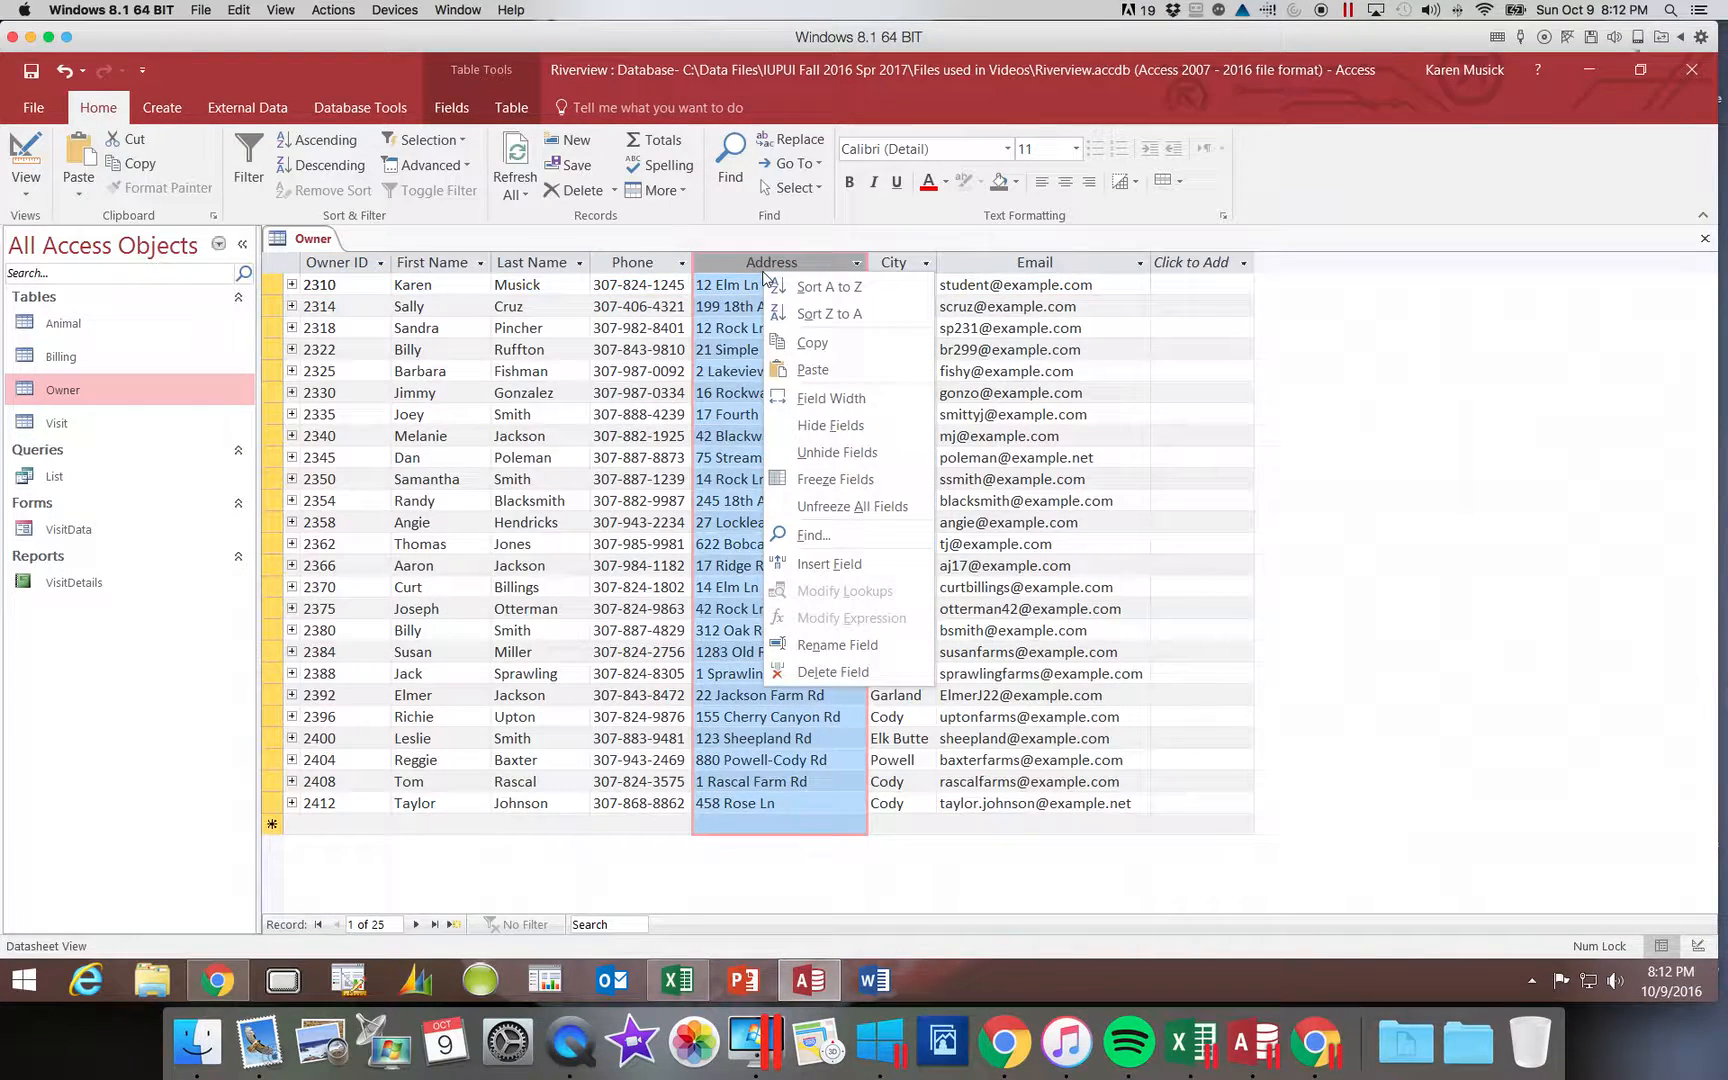
click(838, 453)
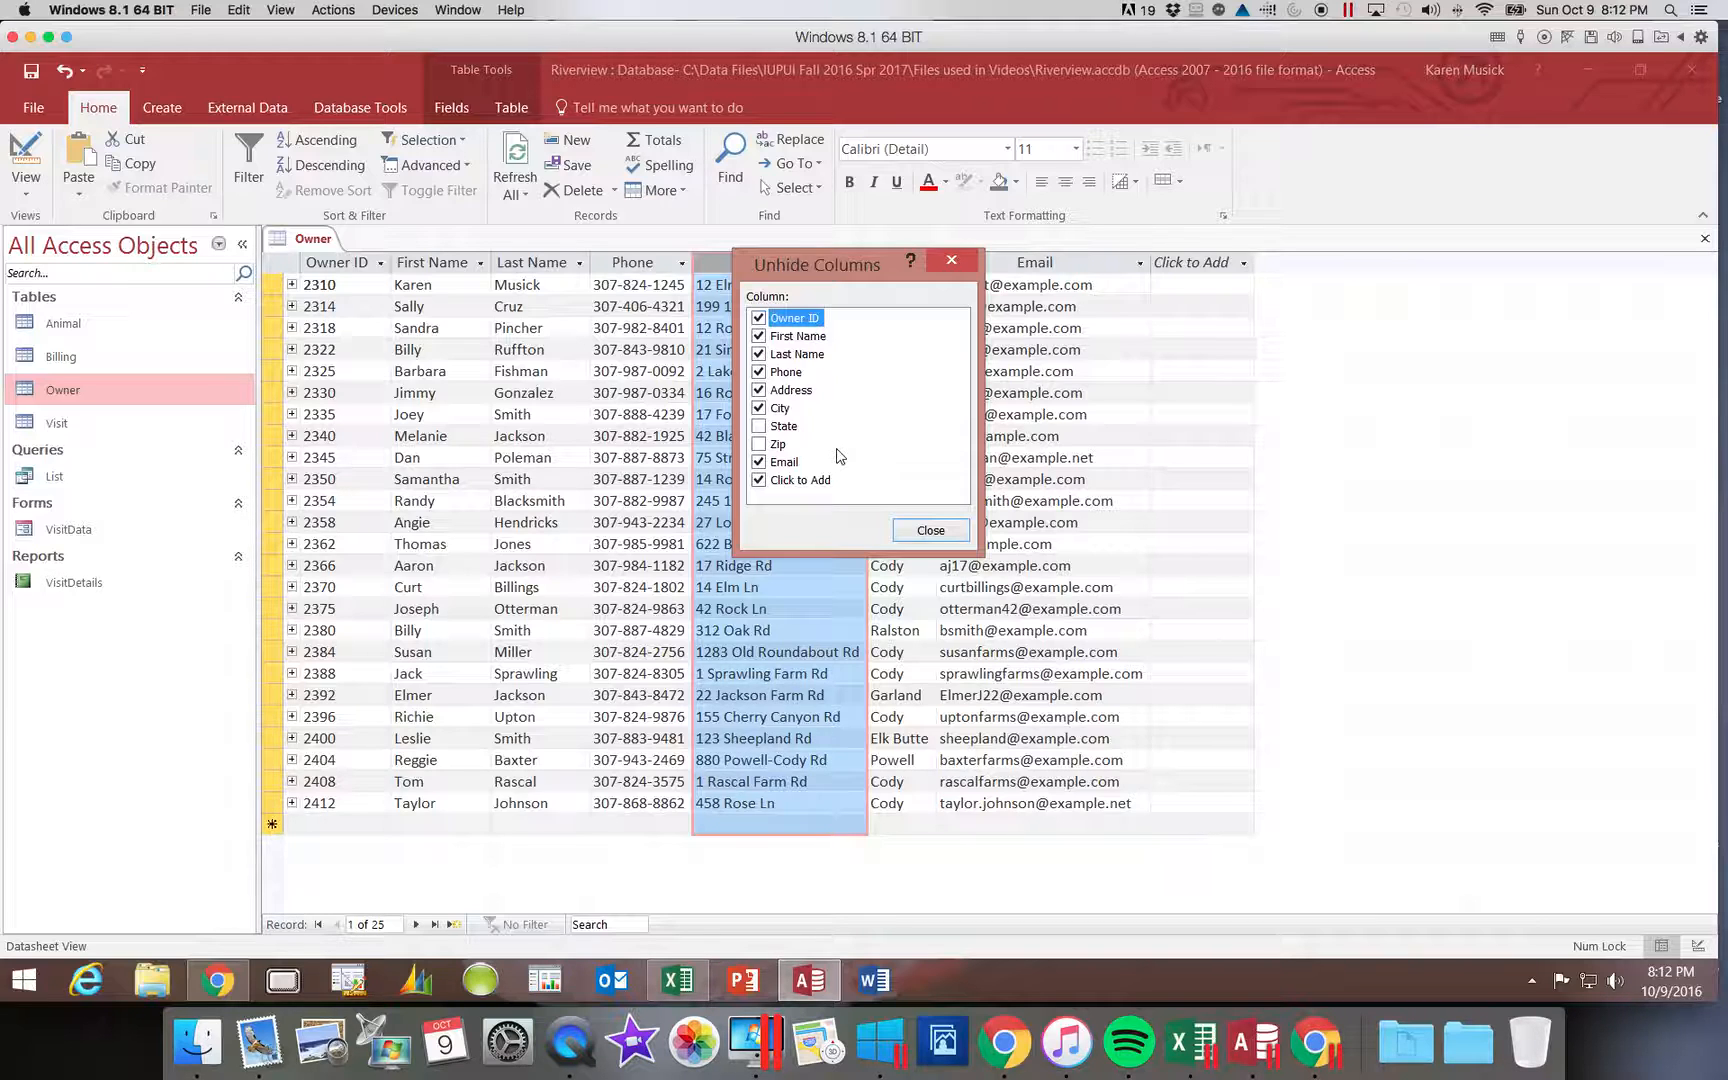
click(760, 426)
click(760, 444)
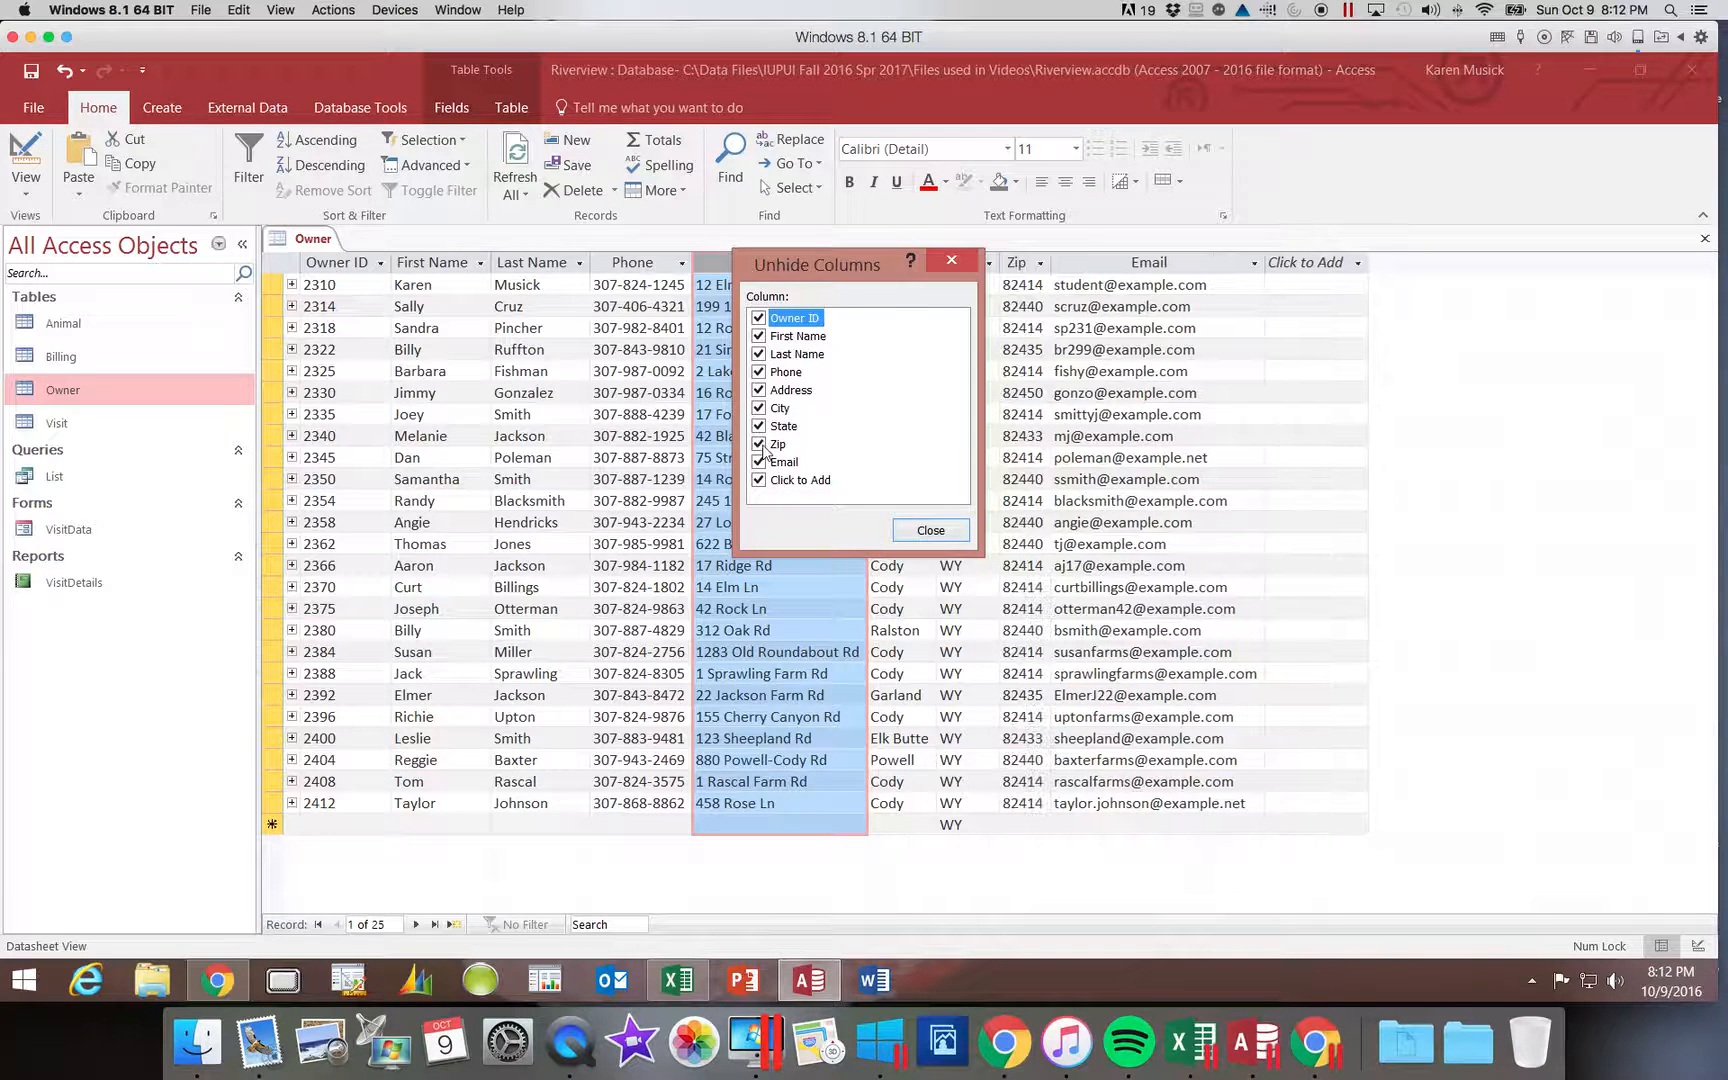
Step: Dismiss the Unhide Columns dialog, then close the Owner table, saving its layout changes
click(929, 532)
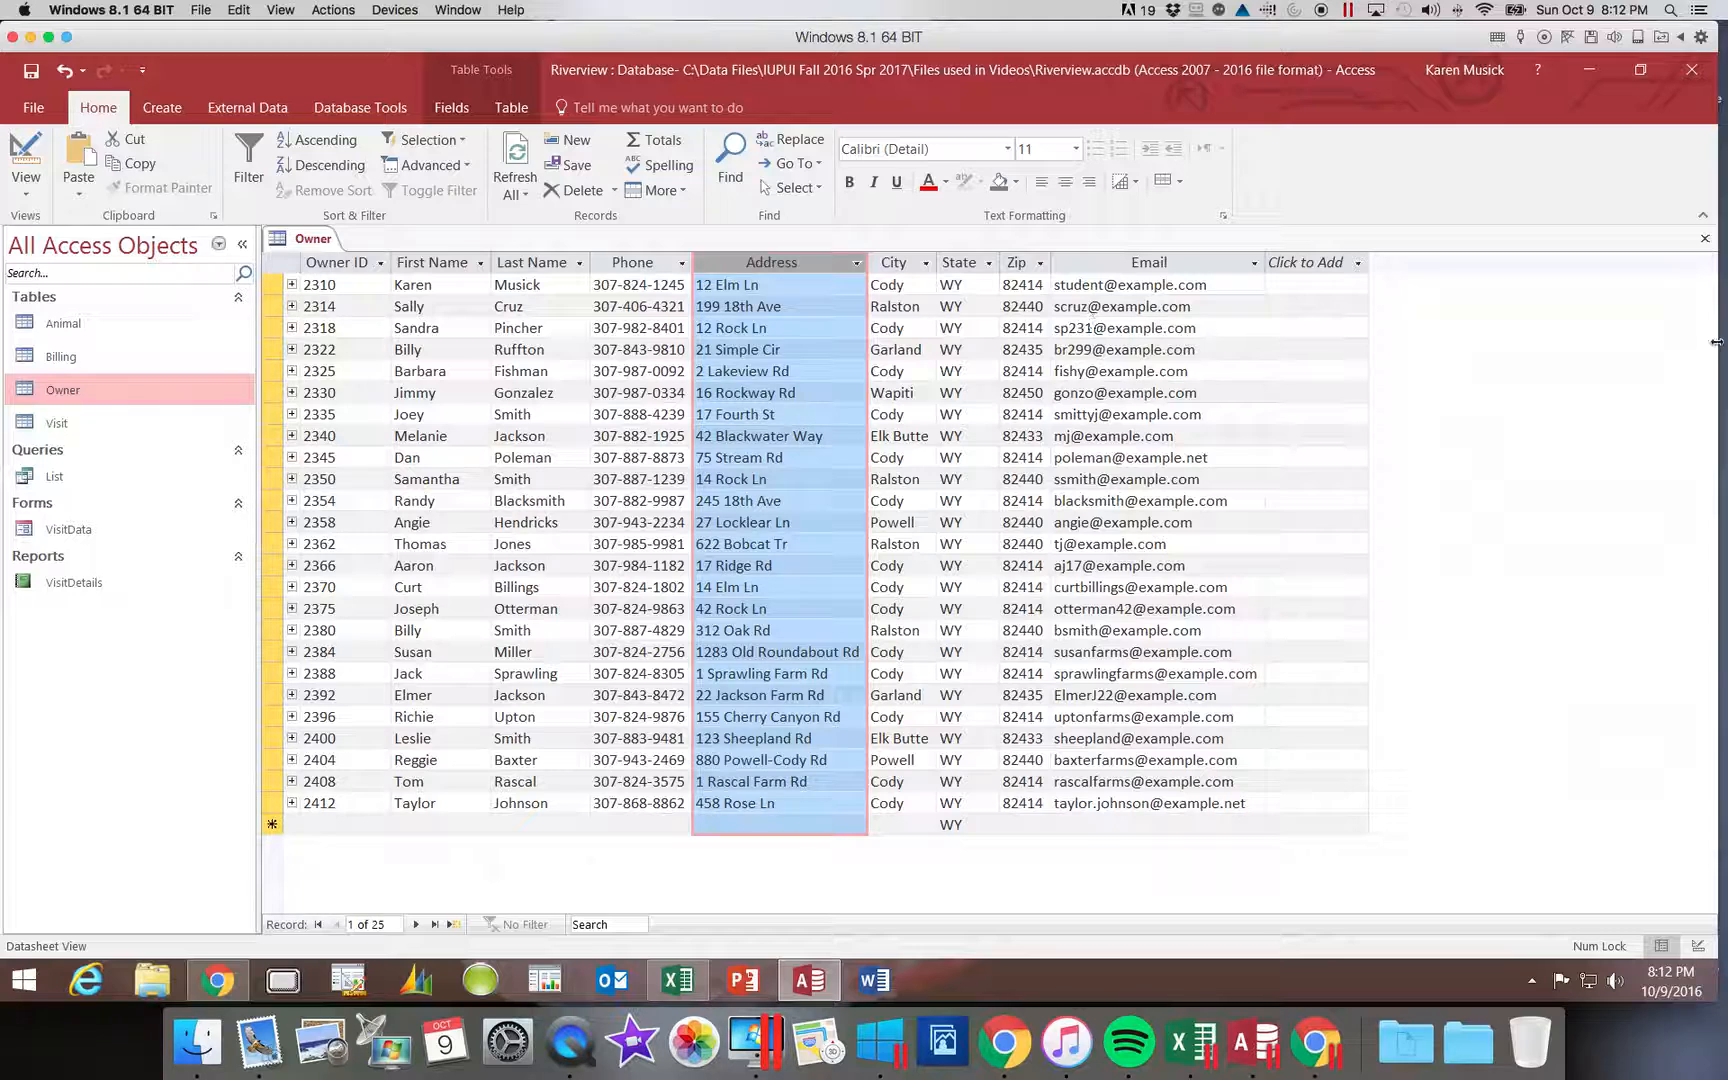
click(1706, 240)
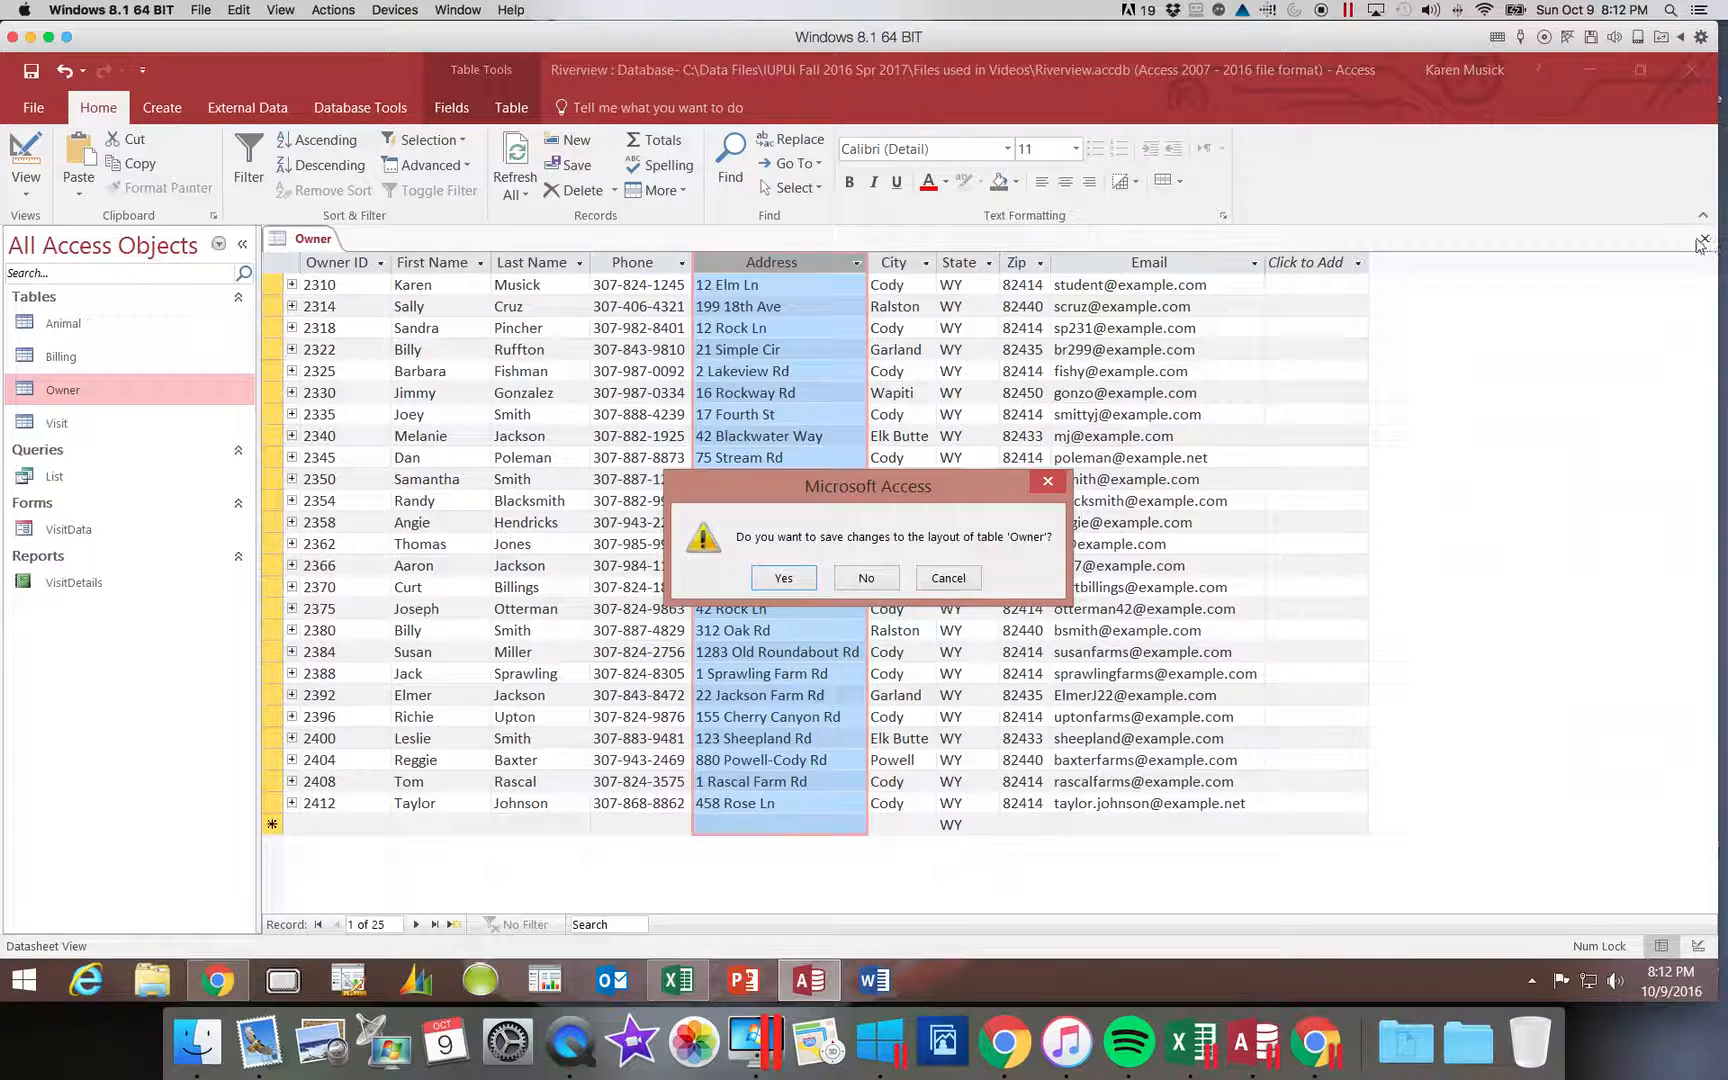
click(785, 583)
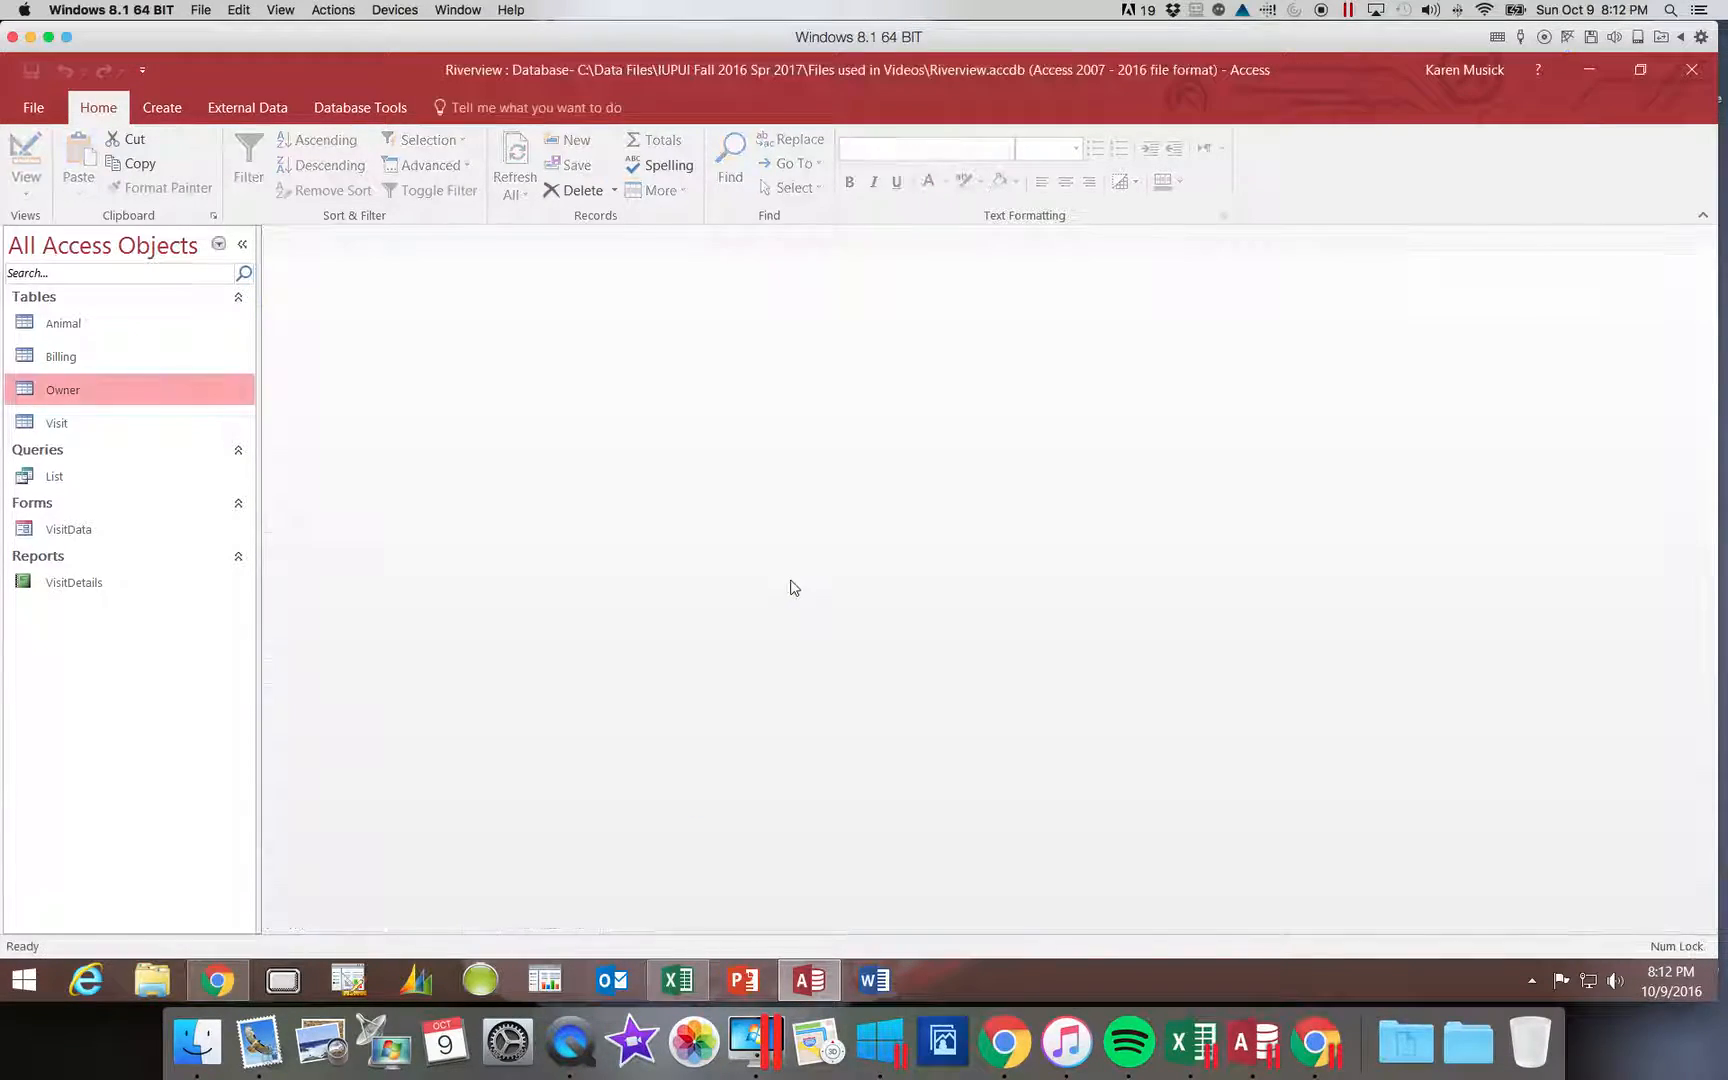